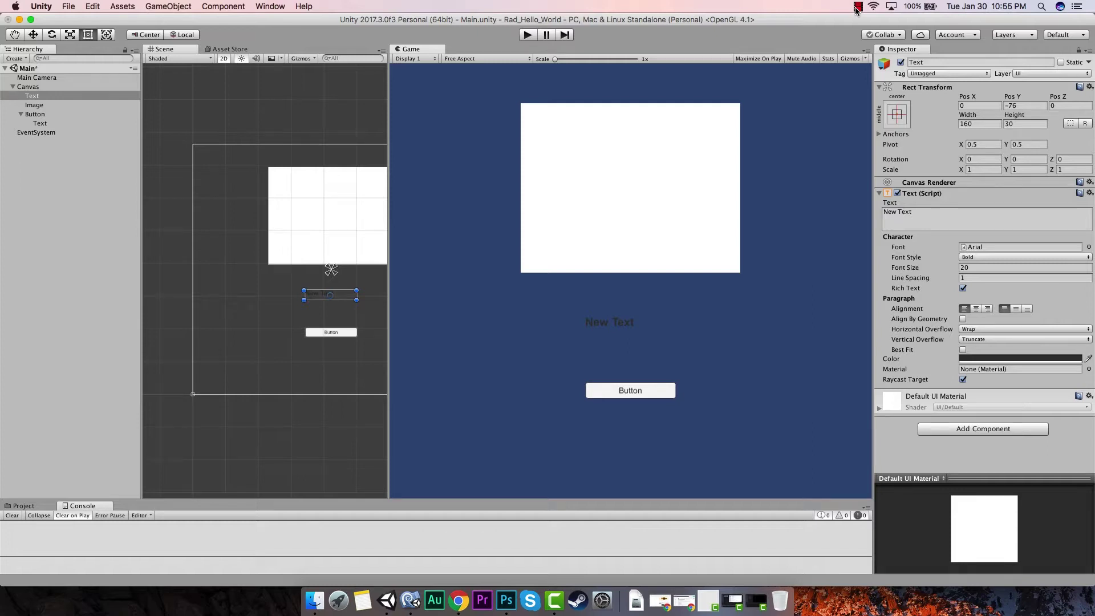
- Select the Image object to reveal its empty Source Image, and widen the Scene view
left_click(538, 161)
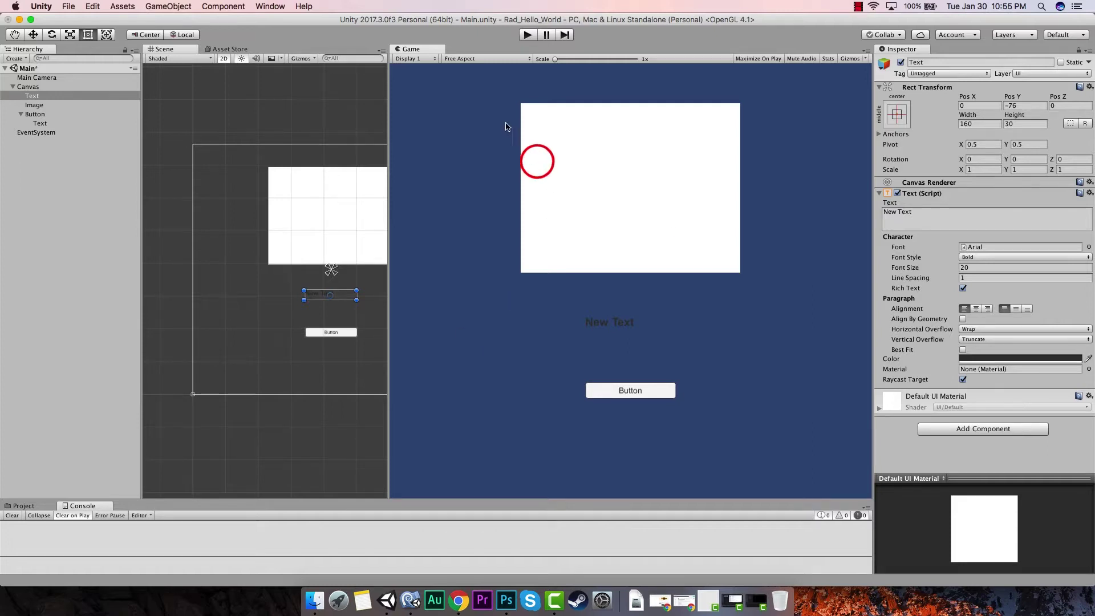
left_click(37, 108)
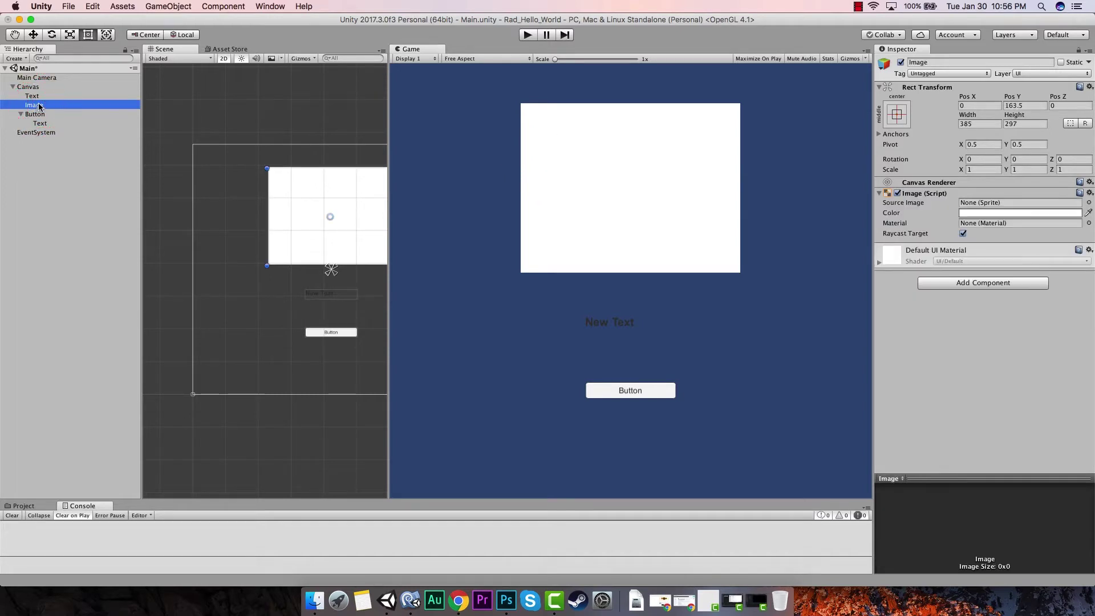
left_click_drag(388, 186, 702, 213)
left_click(437, 180)
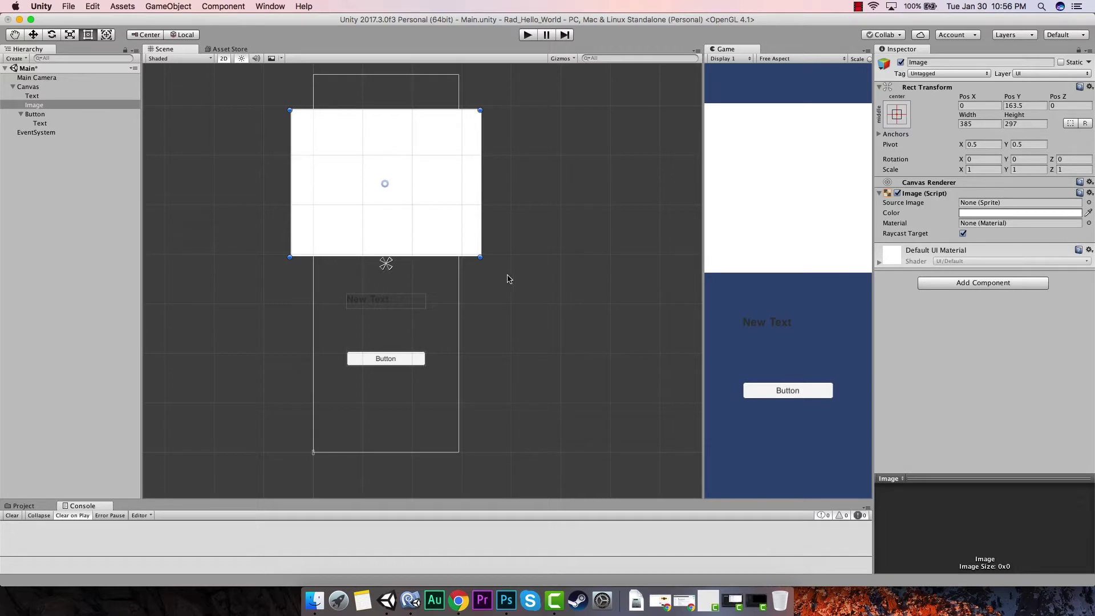
left_click_drag(702, 206, 448, 214)
left_click(637, 201)
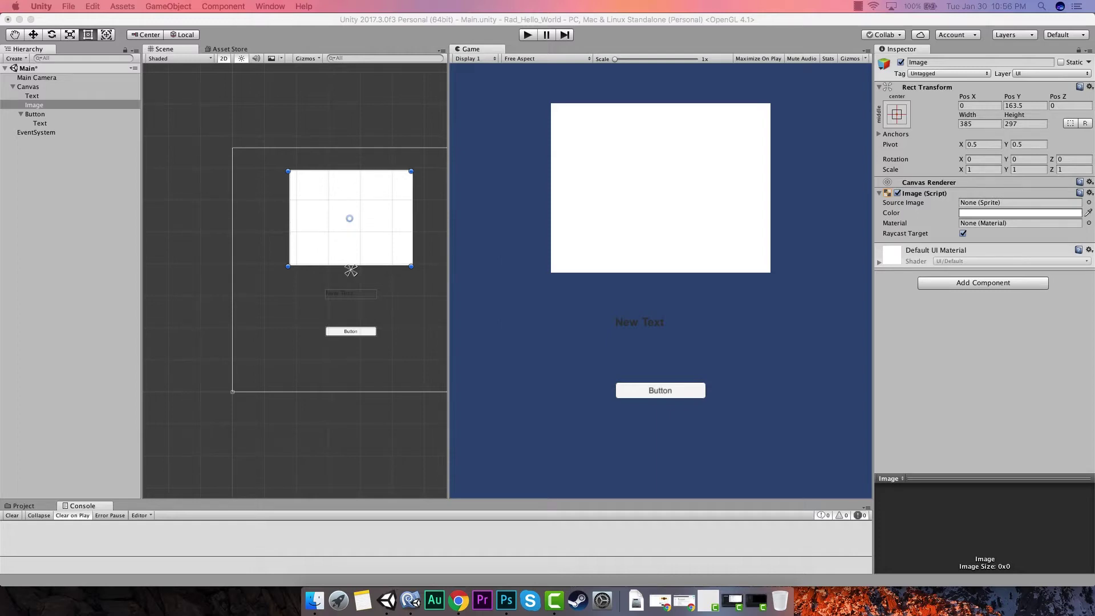
key("super+Tab")
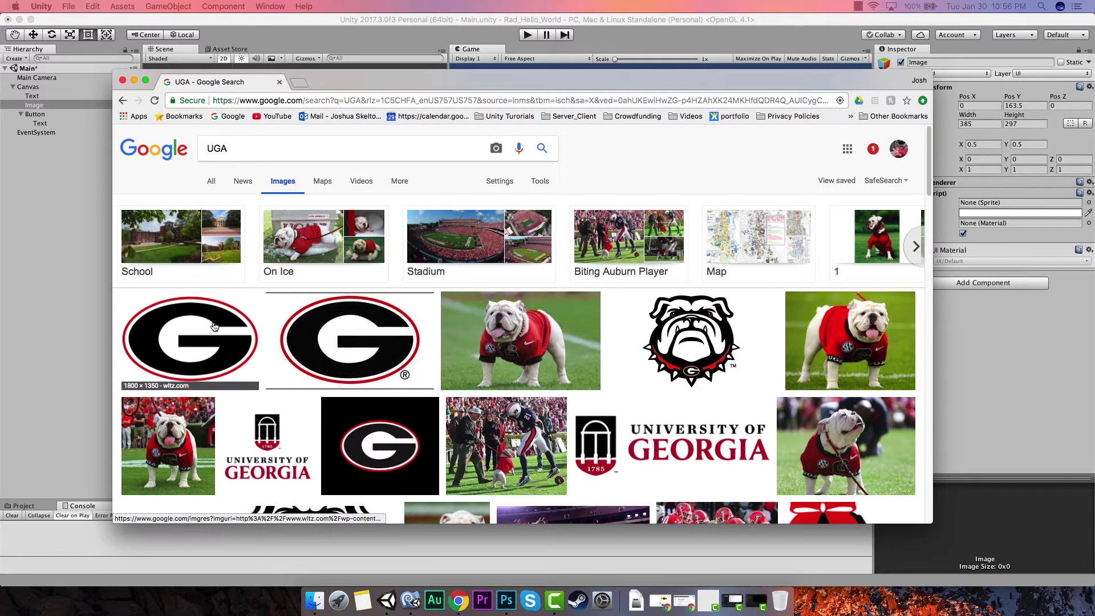
- Save the first G logo image from the UGA results to the Desktop as download (2).png
right_click(197, 328)
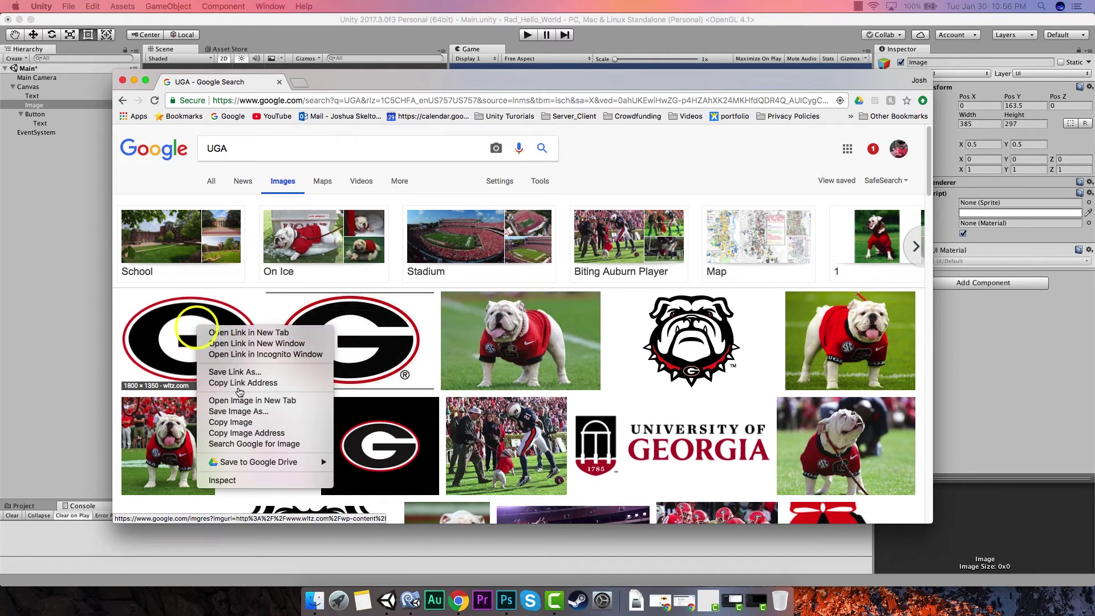
left_click(247, 411)
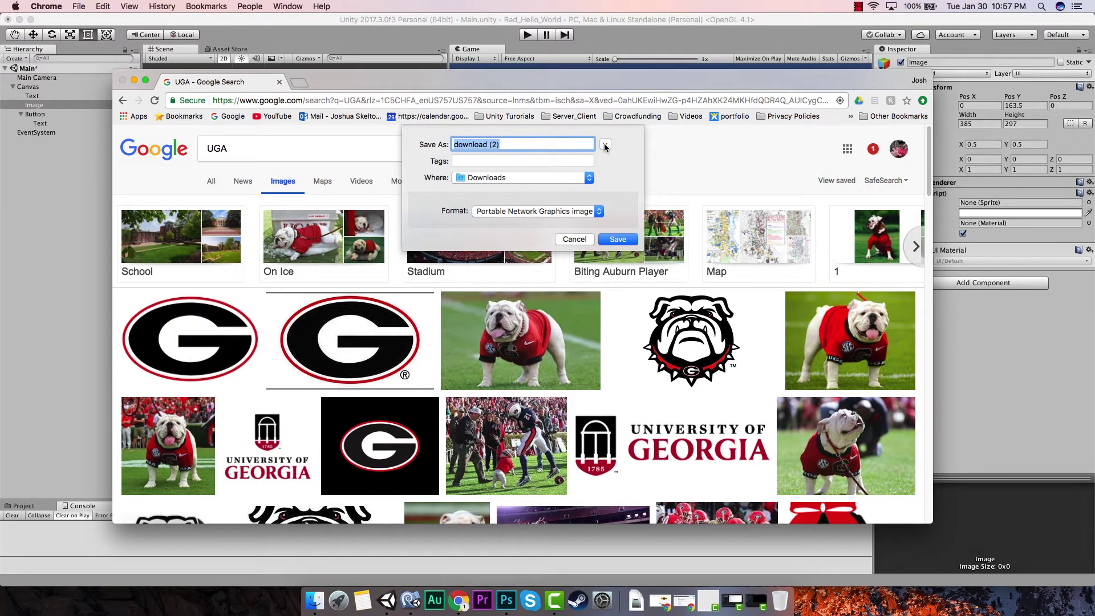
left_click(591, 178)
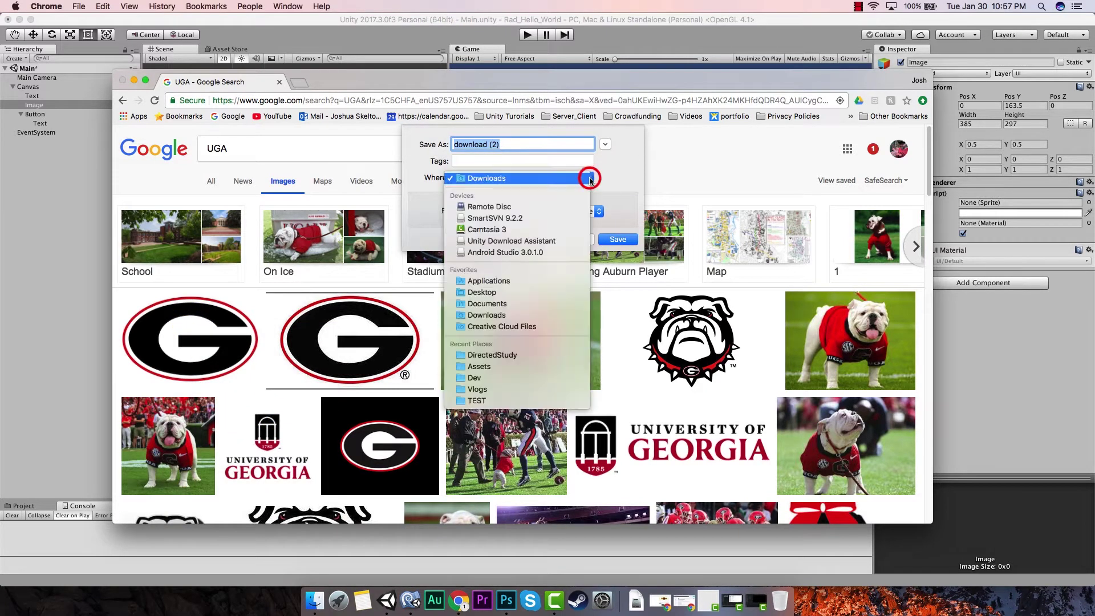
left_click(506, 292)
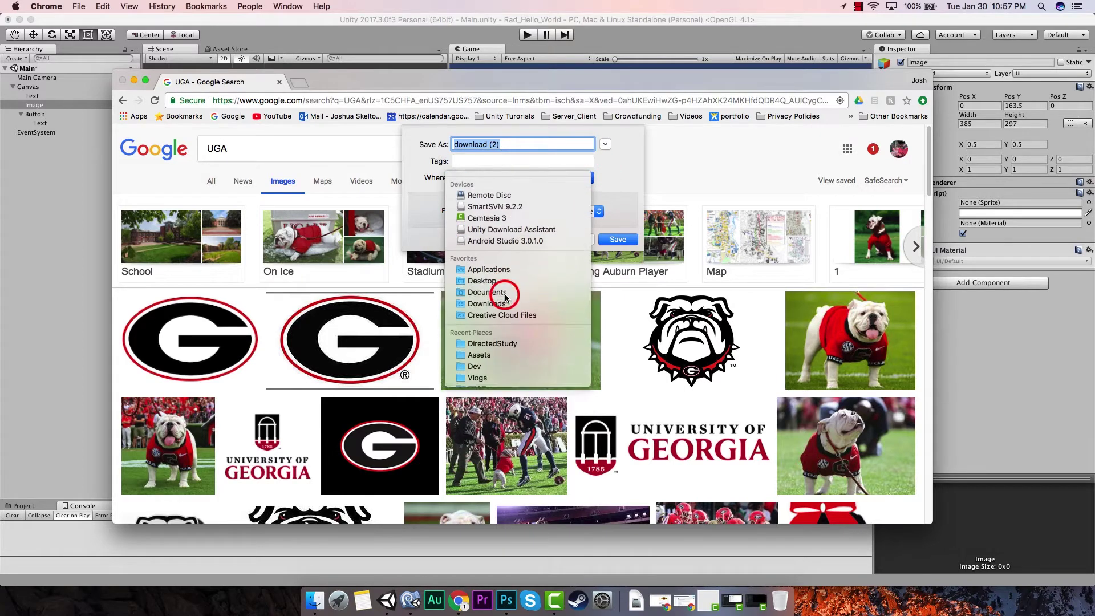
left_click(618, 239)
scroll(641, 363, "down", 1)
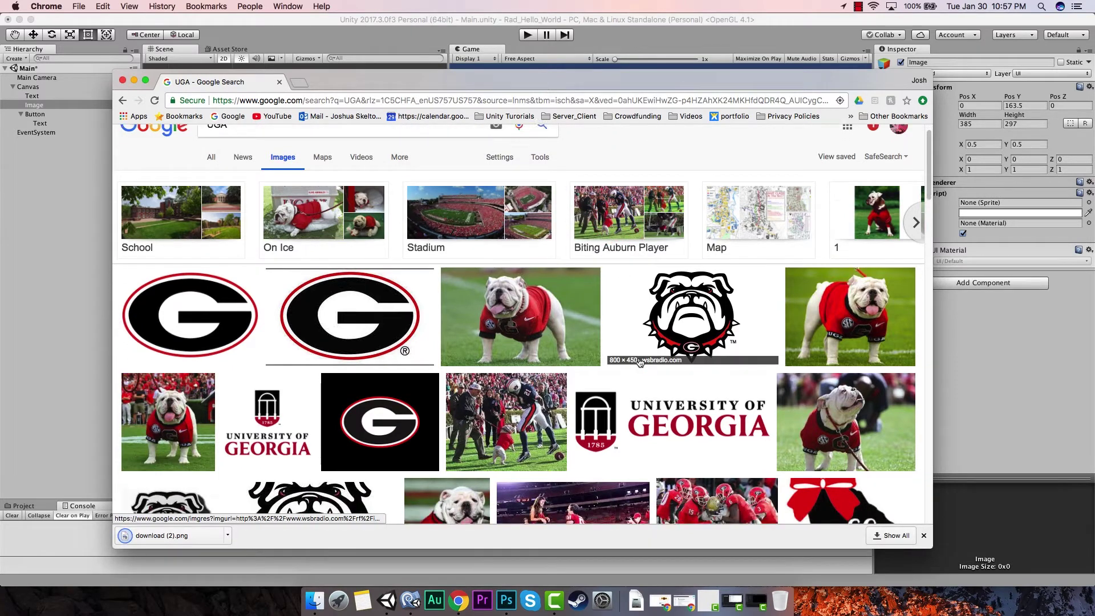
scroll(641, 363, "down", 5)
scroll(639, 362, "down", 2)
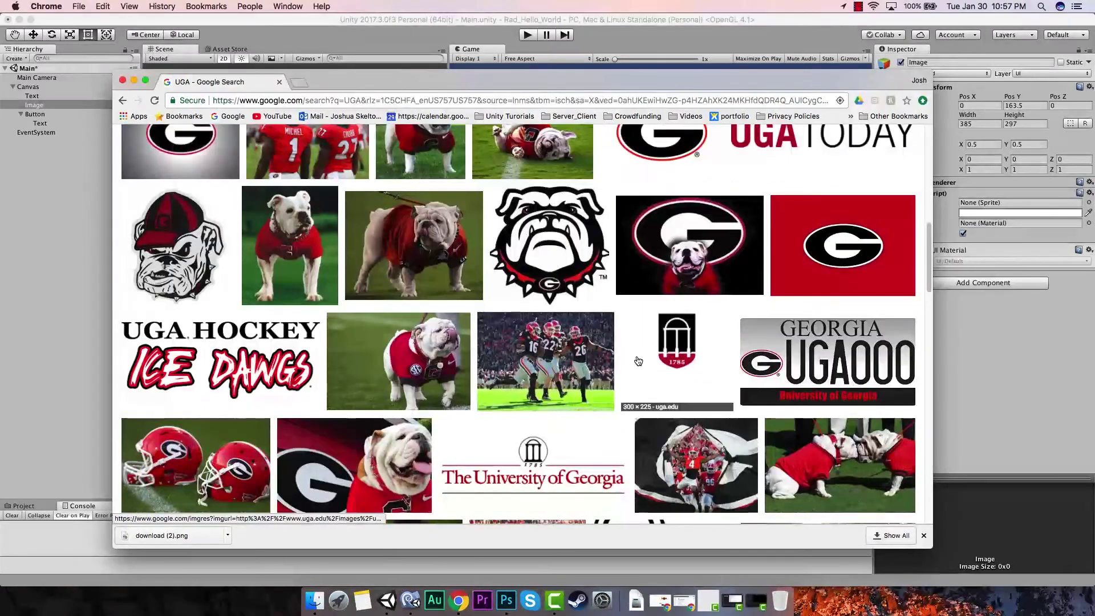
scroll(603, 316, "down", 4)
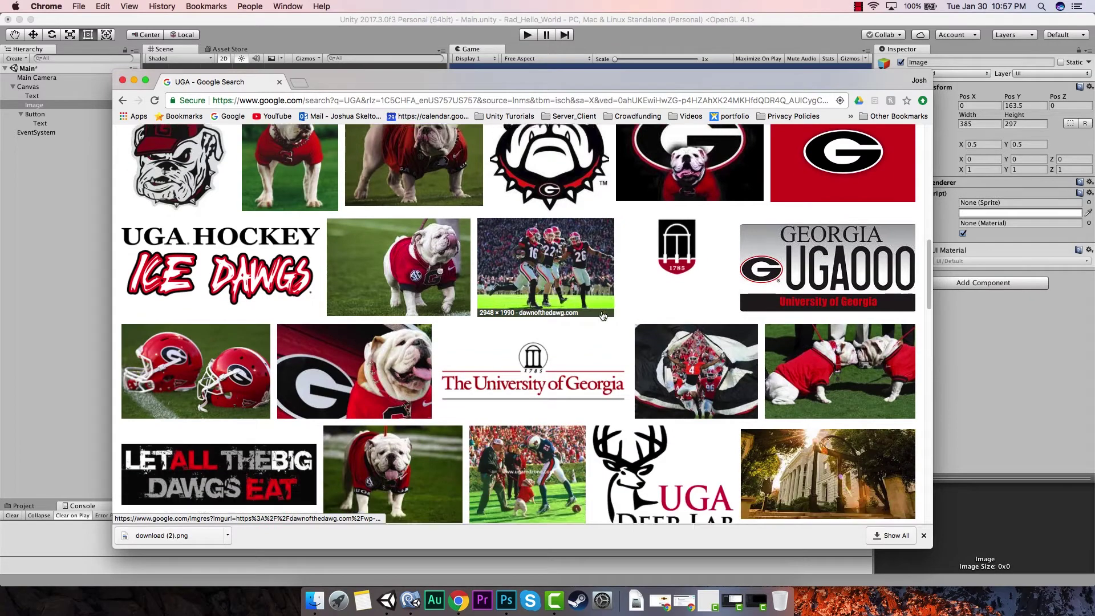
scroll(603, 317, "up", 4)
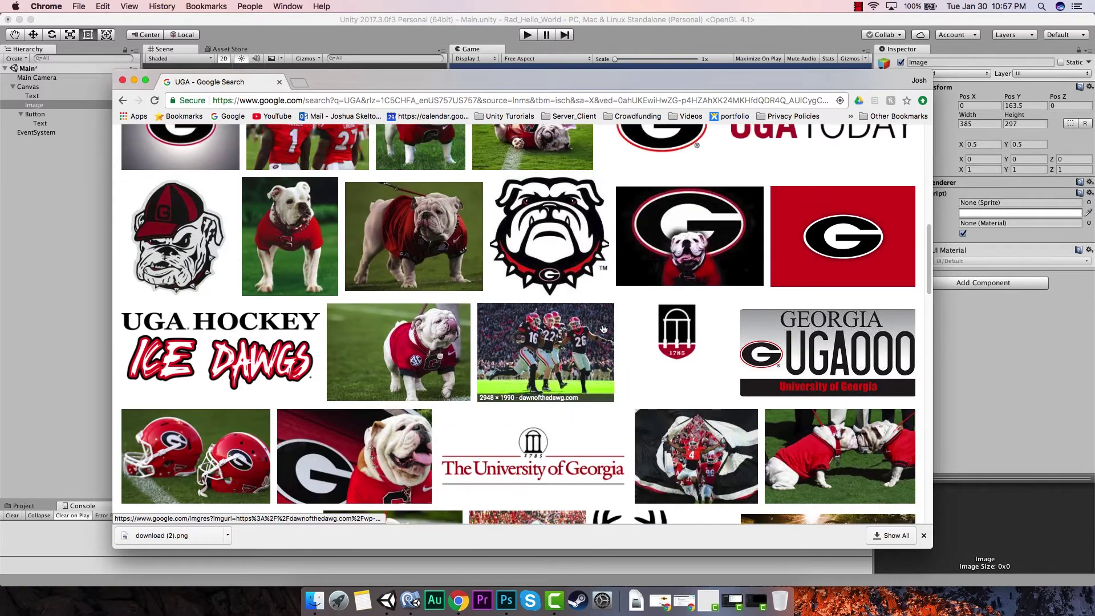
scroll(603, 329, "up", 8)
- Save the bulldog-in-cap image as Dawg.jpeg
right_click(180, 425)
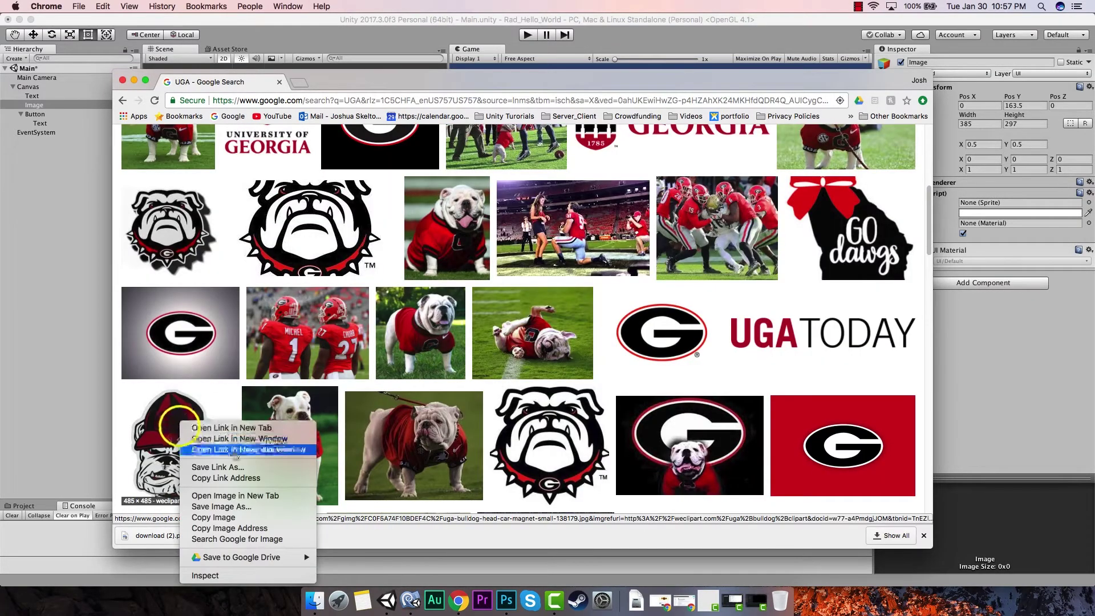
left_click(227, 467)
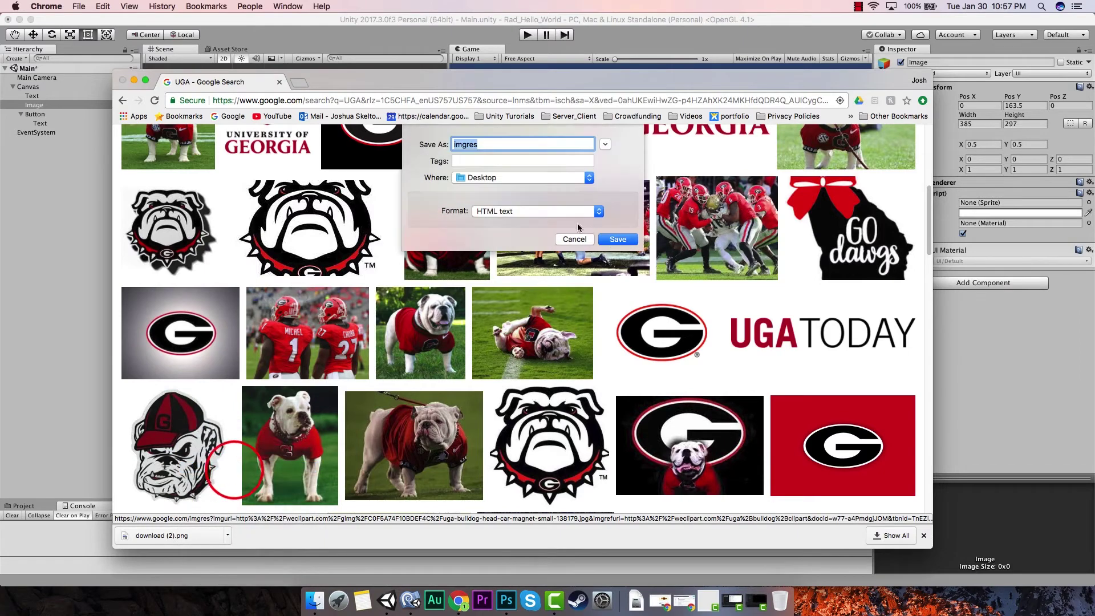
left_click(574, 240)
right_click(192, 423)
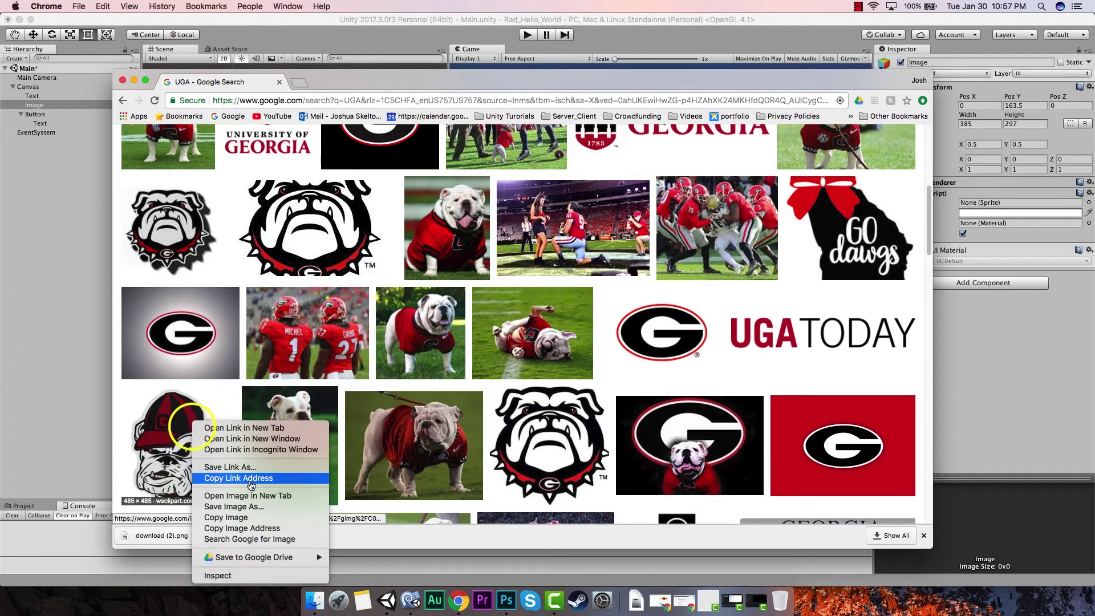
left_click(267, 506)
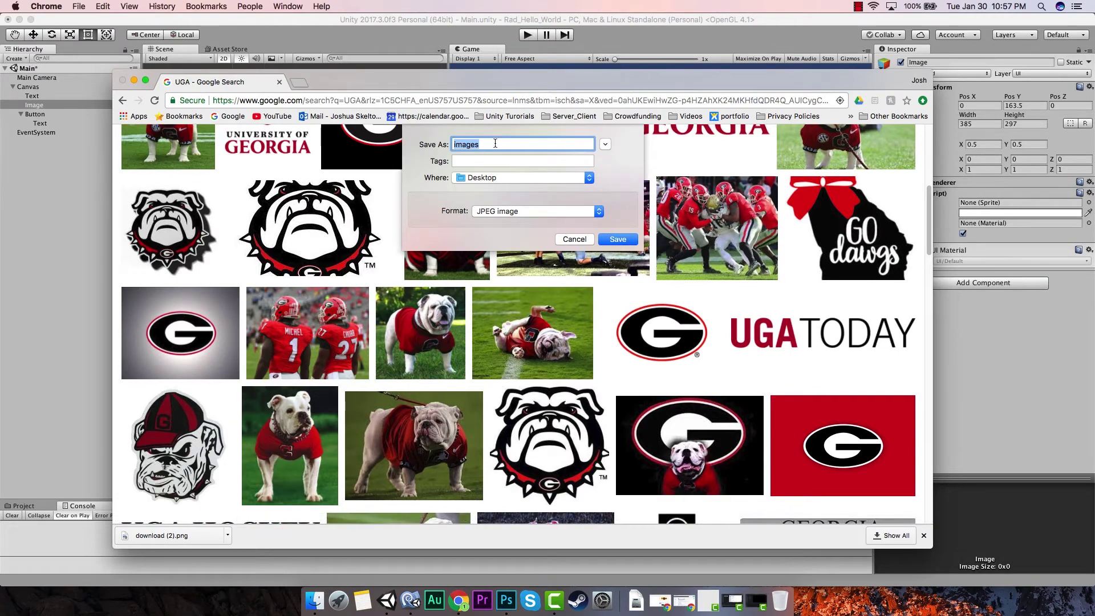
type("Dawg")
left_click(621, 240)
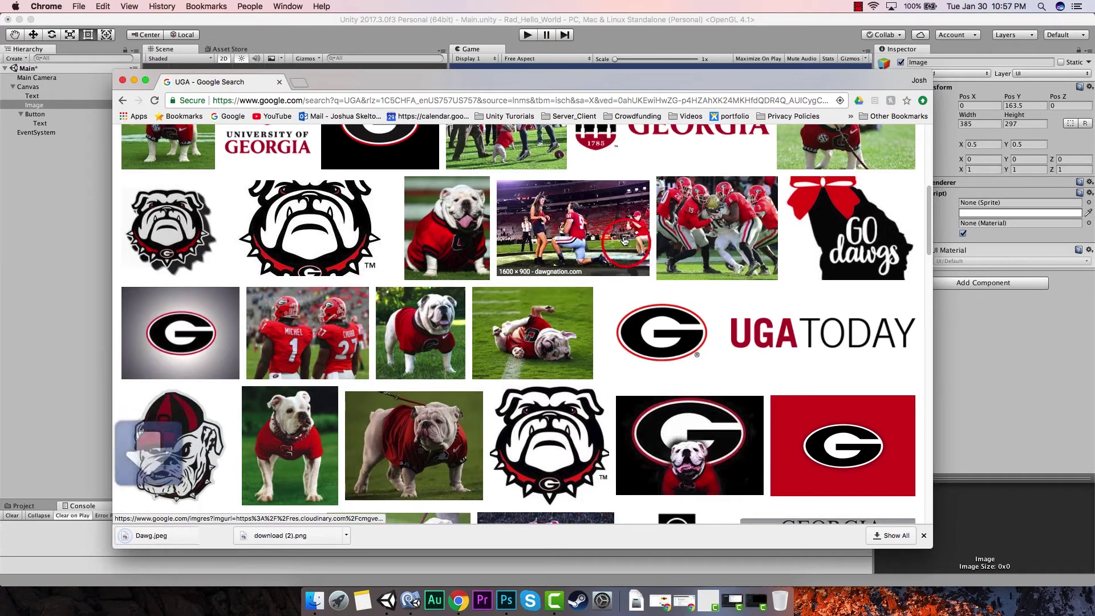
- Save the campus arch image to the Desktop as Arches.jpeg
scroll(733, 342, "down", 6)
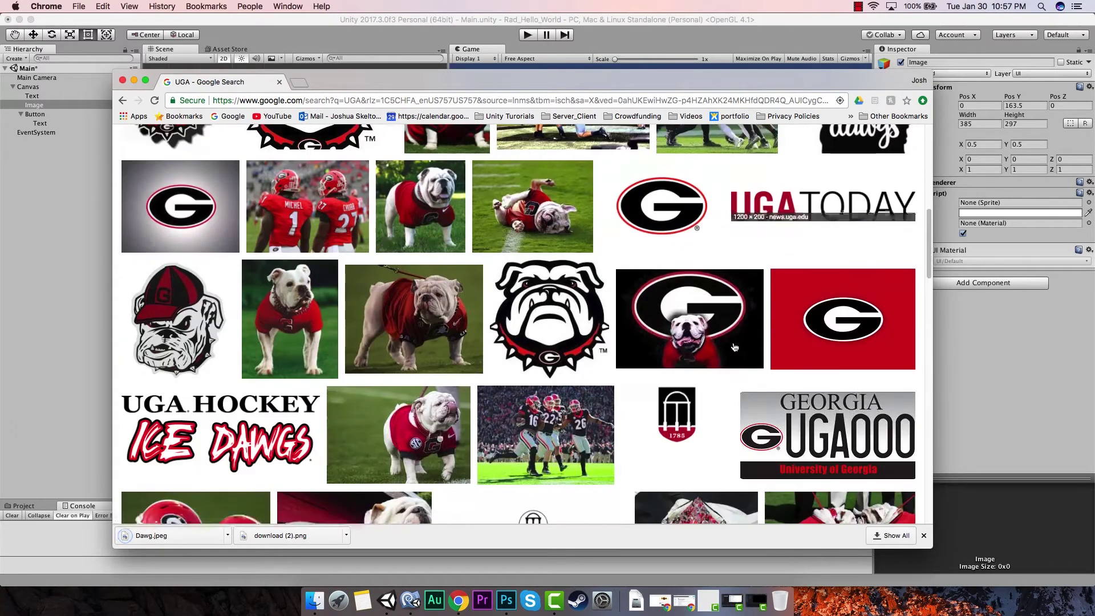
scroll(734, 345, "down", 6)
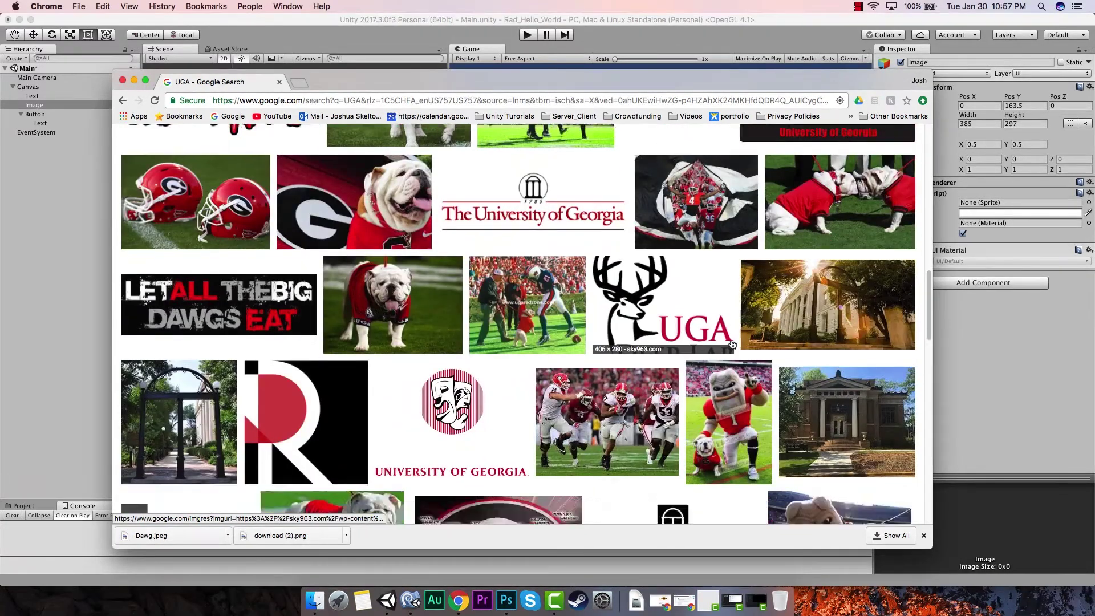
scroll(733, 345, "up", 7)
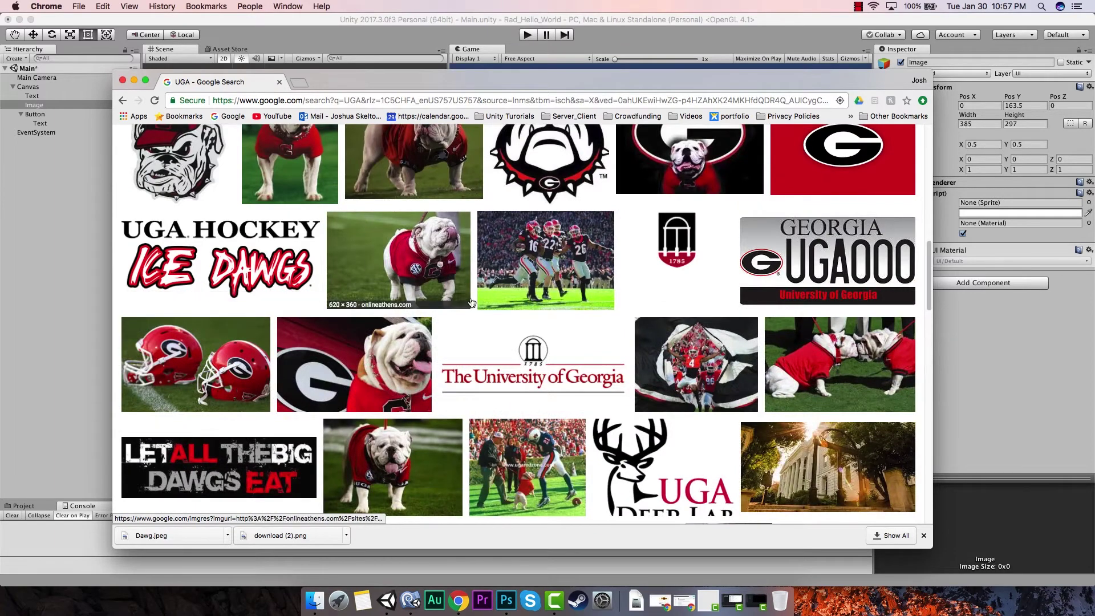
scroll(512, 310, "down", 4)
scroll(512, 310, "down", 1)
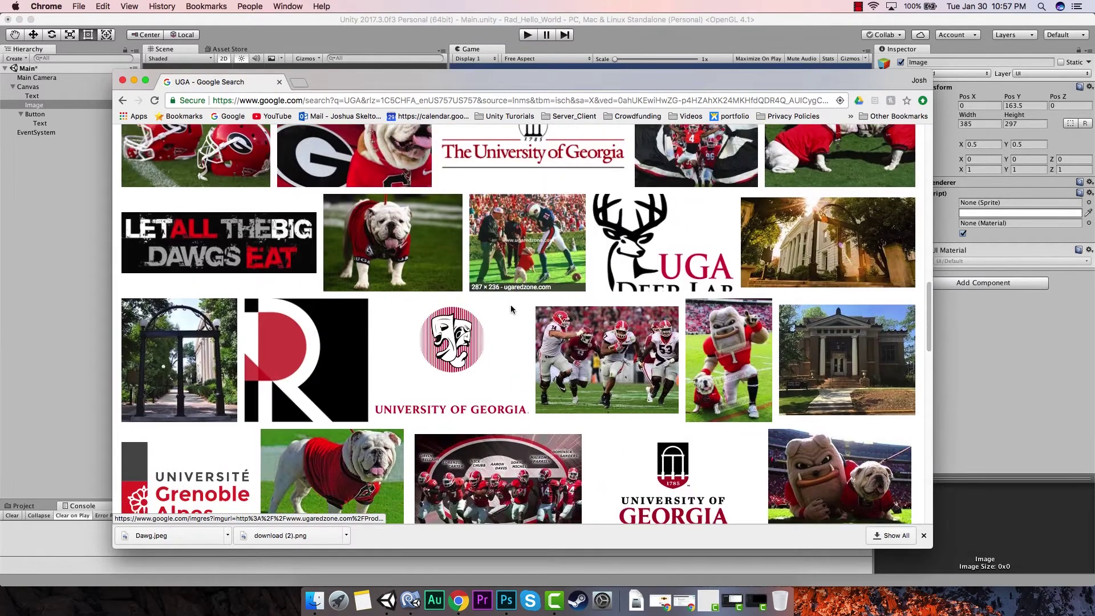
right_click(173, 351)
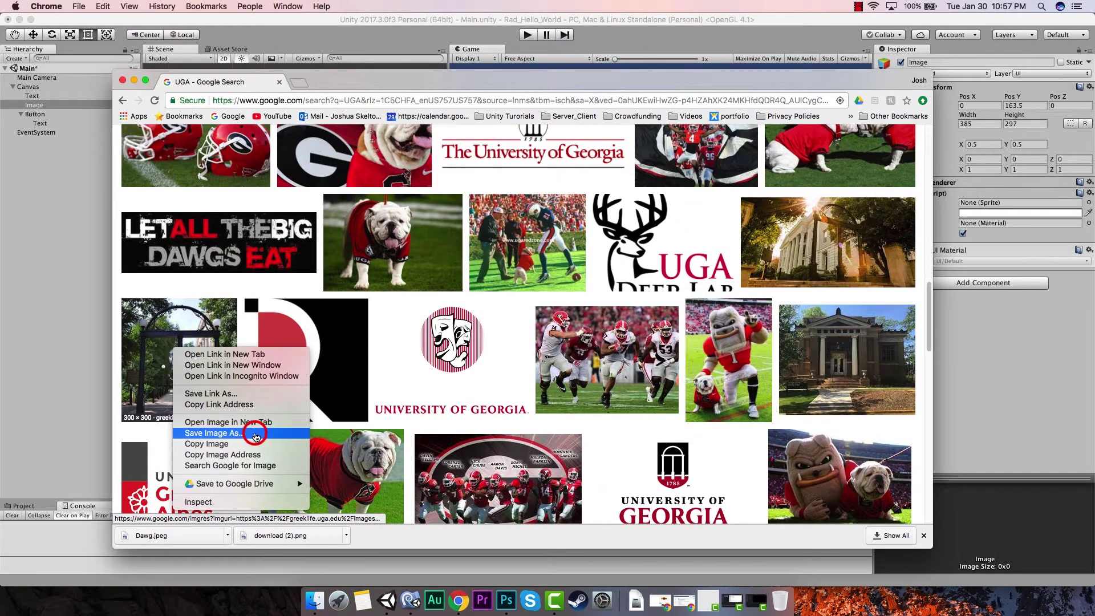
left_click(253, 433)
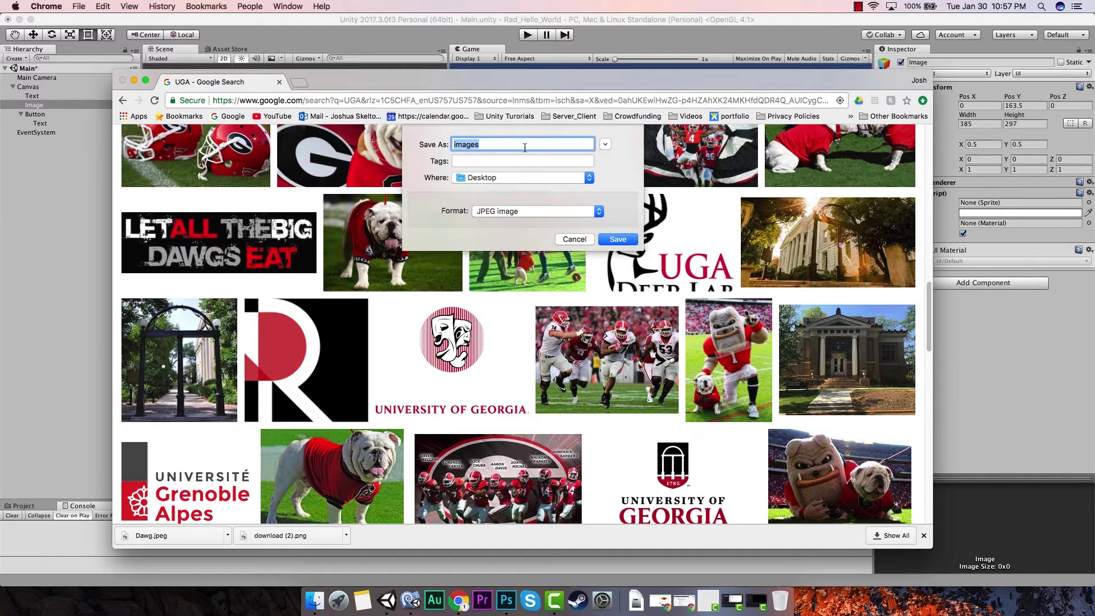
type("Arches")
left_click(617, 239)
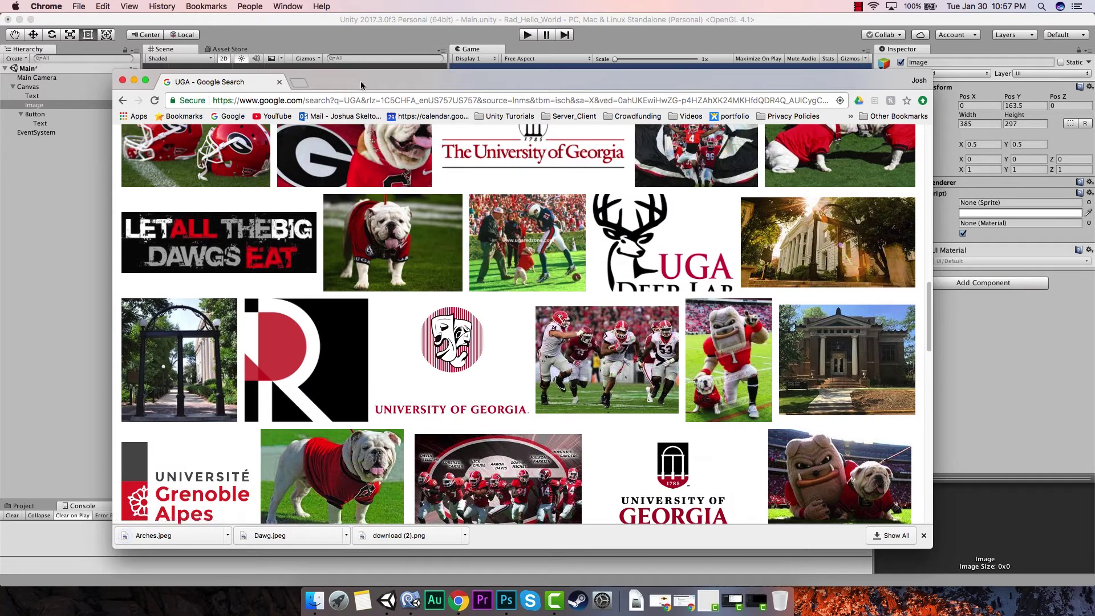
left_click_drag(372, 80, 441, 62)
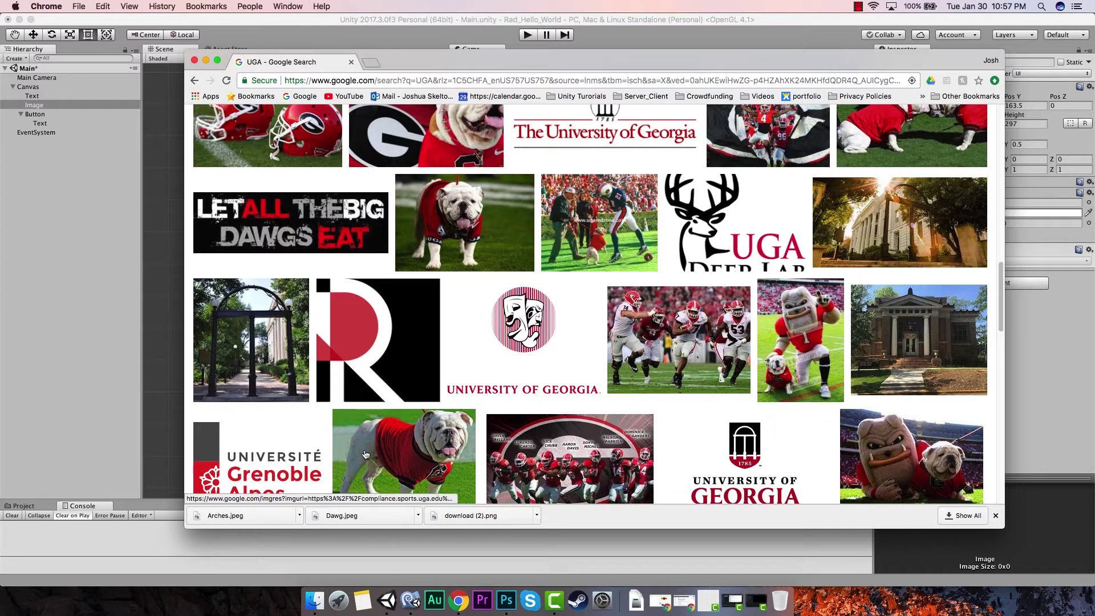
- Reveal Arches.jpeg in Finder, close the browser, and bring up Unity's project asset files
left_click(300, 516)
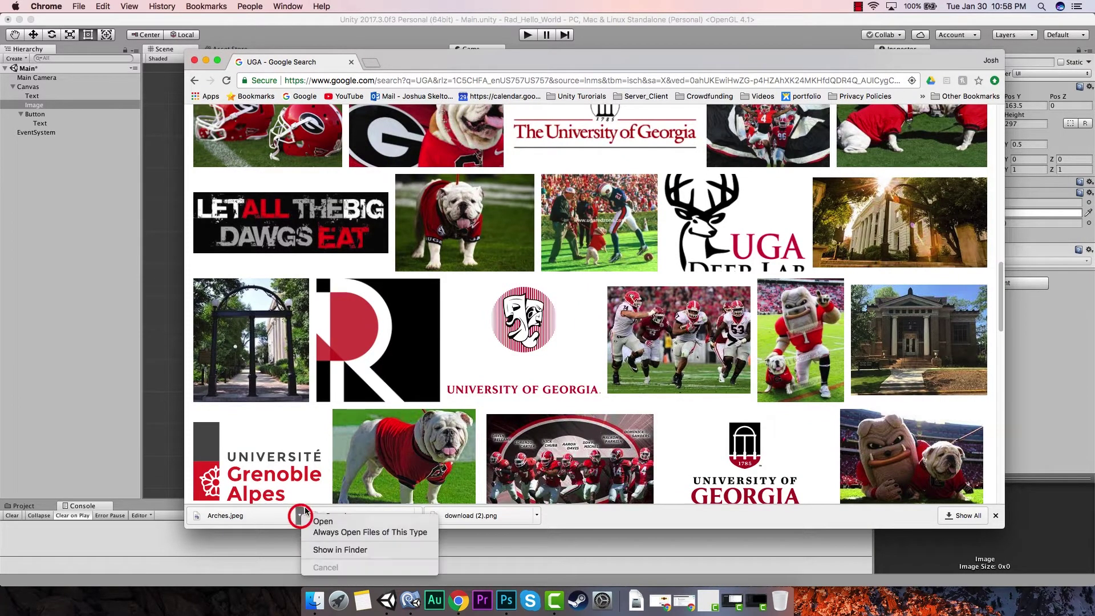
left_click(356, 549)
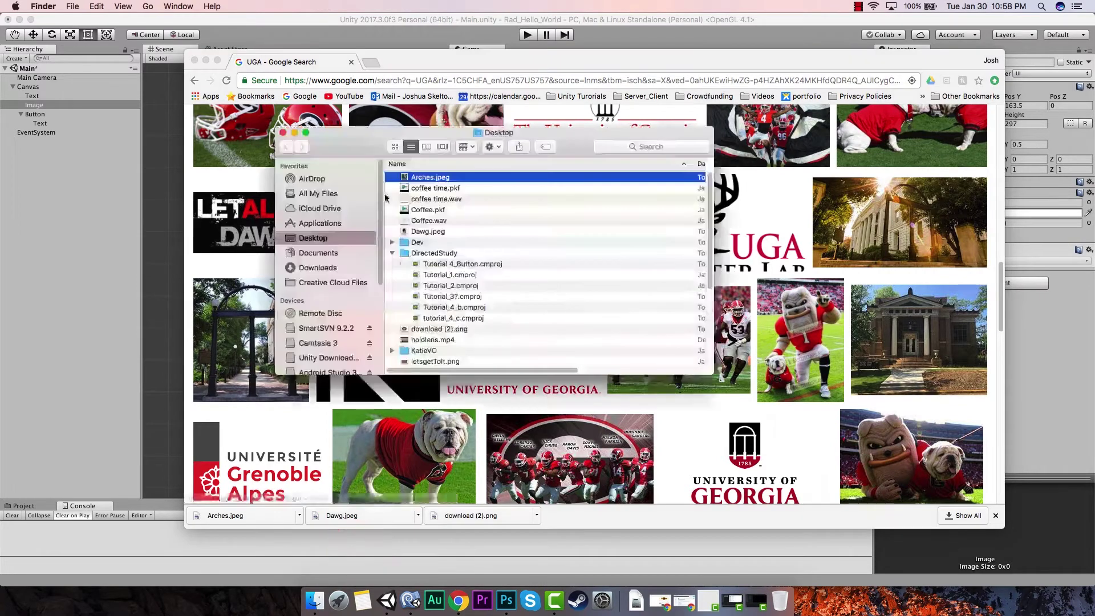
left_click(194, 61)
left_click_drag(356, 143, 646, 113)
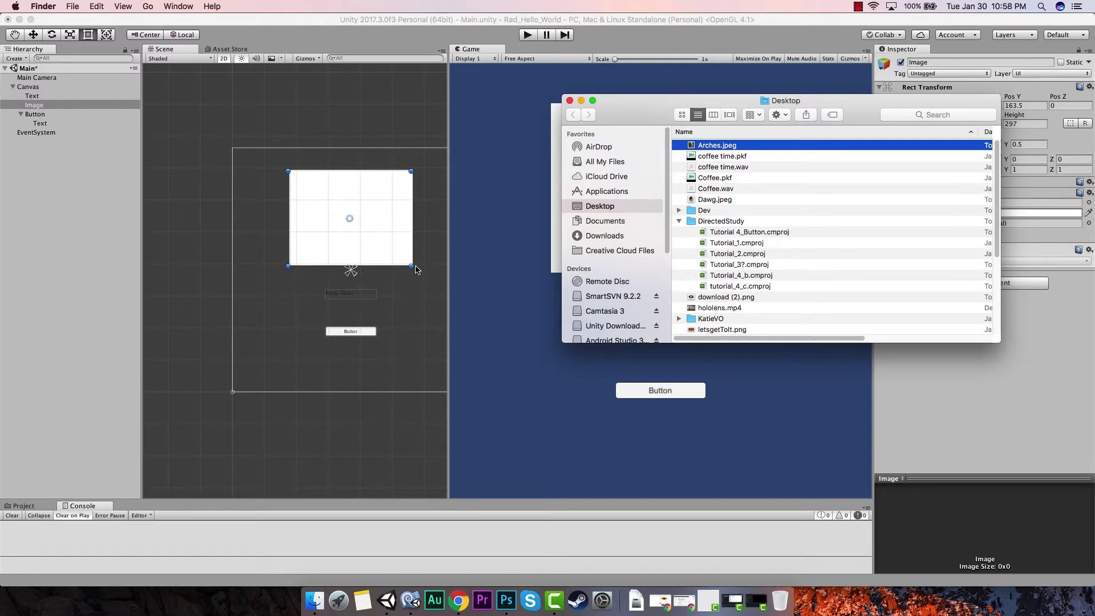
left_click_drag(199, 499, 203, 403)
left_click(24, 424)
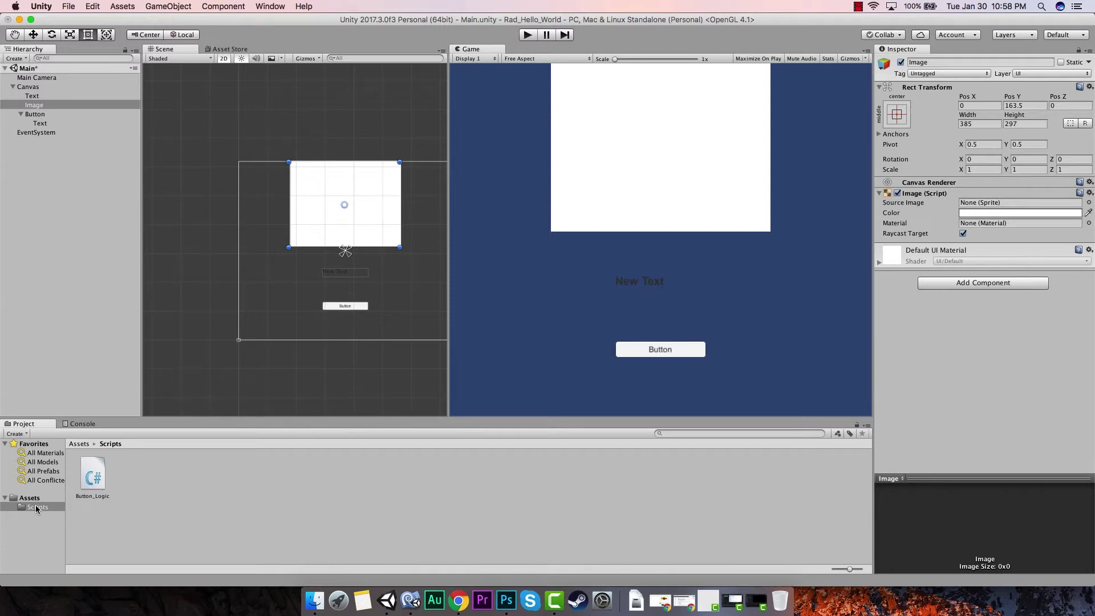
- Clear the Image selection and navigate to the top-level Assets folder
left_click(126, 478)
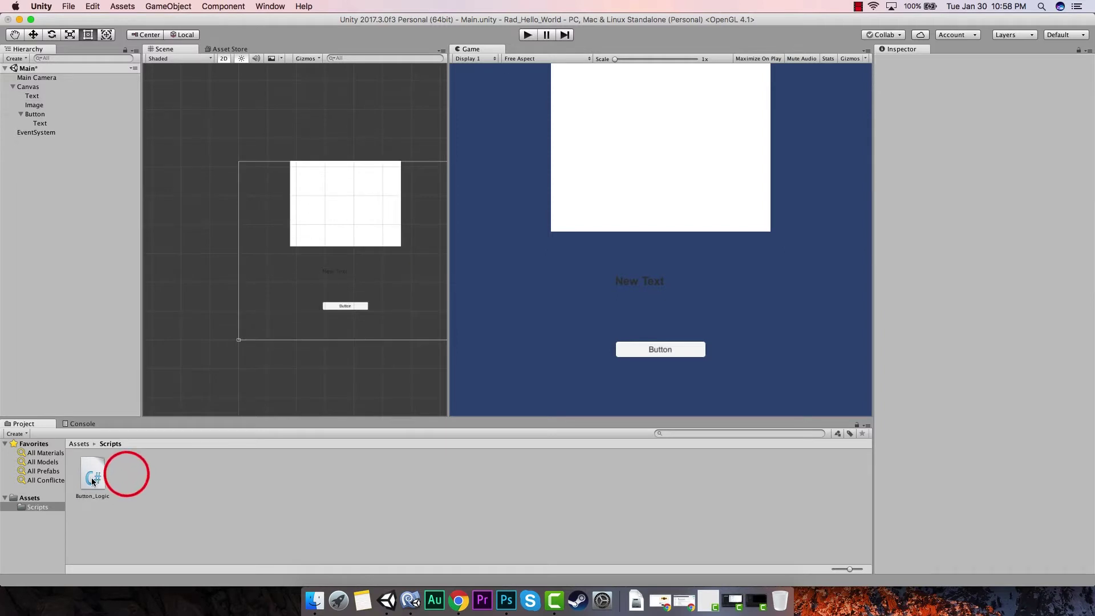
left_click(98, 477)
left_click(180, 486)
left_click(35, 499)
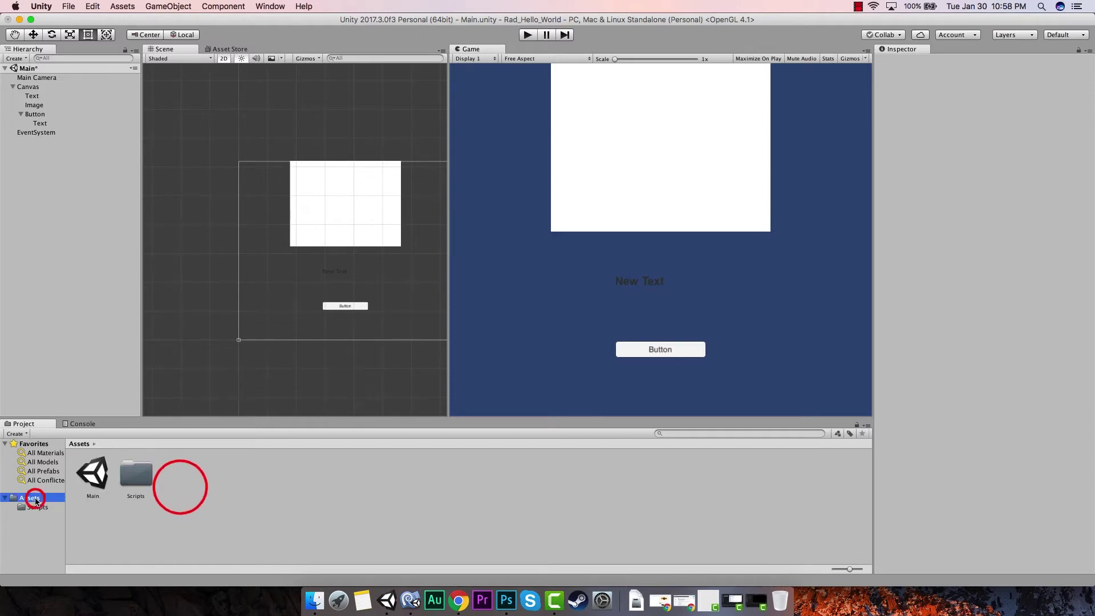
left_click(204, 482)
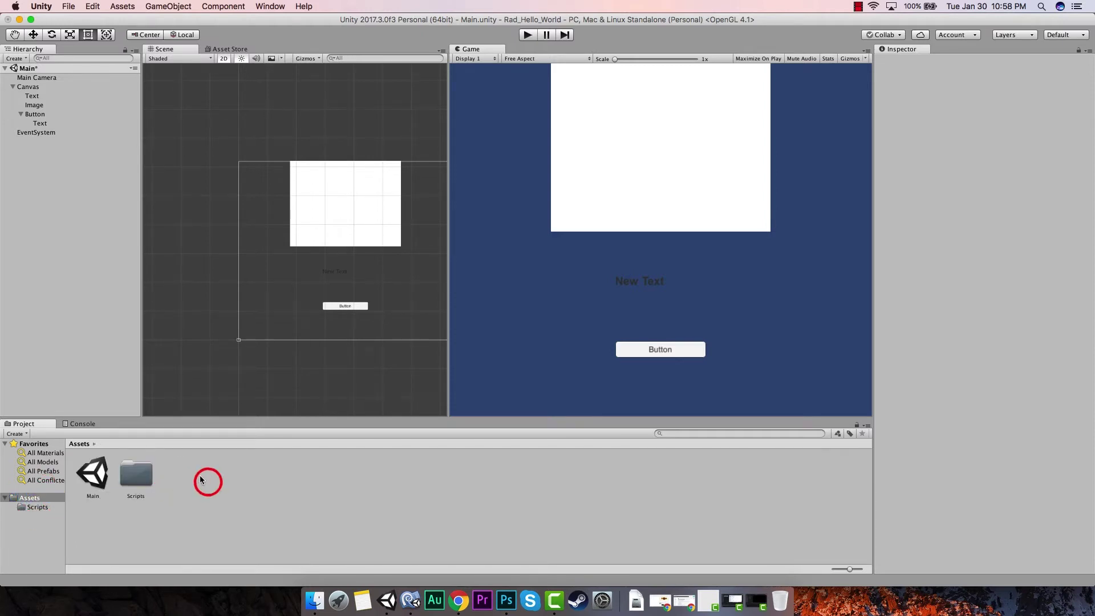
- Create a folder named Images inside Assets and open it
right_click(201, 482)
mouse_move(245, 368)
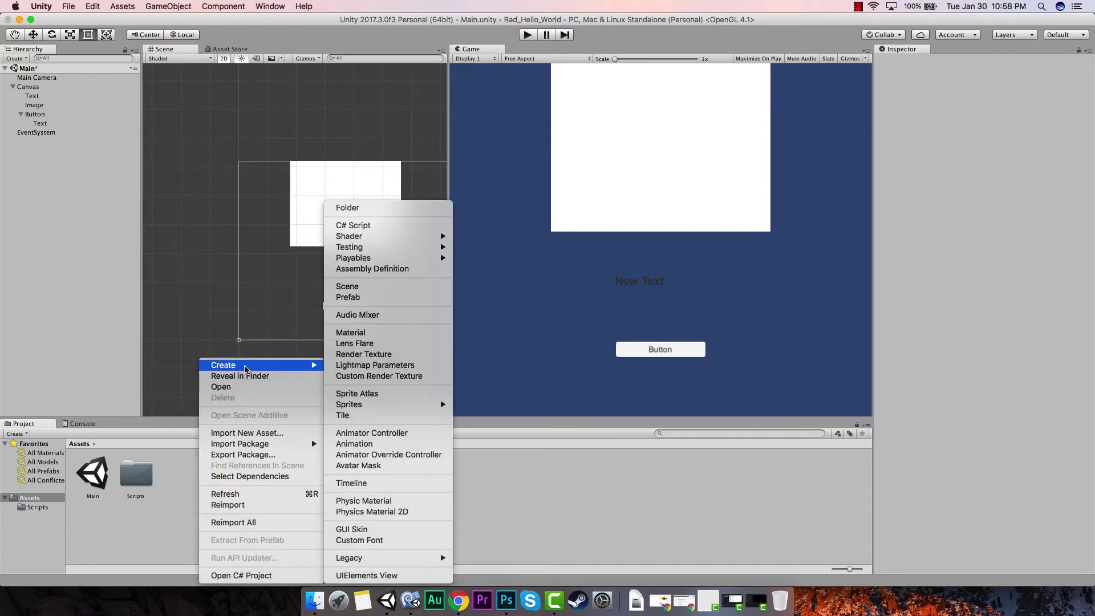
left_click(190, 476)
right_click(189, 476)
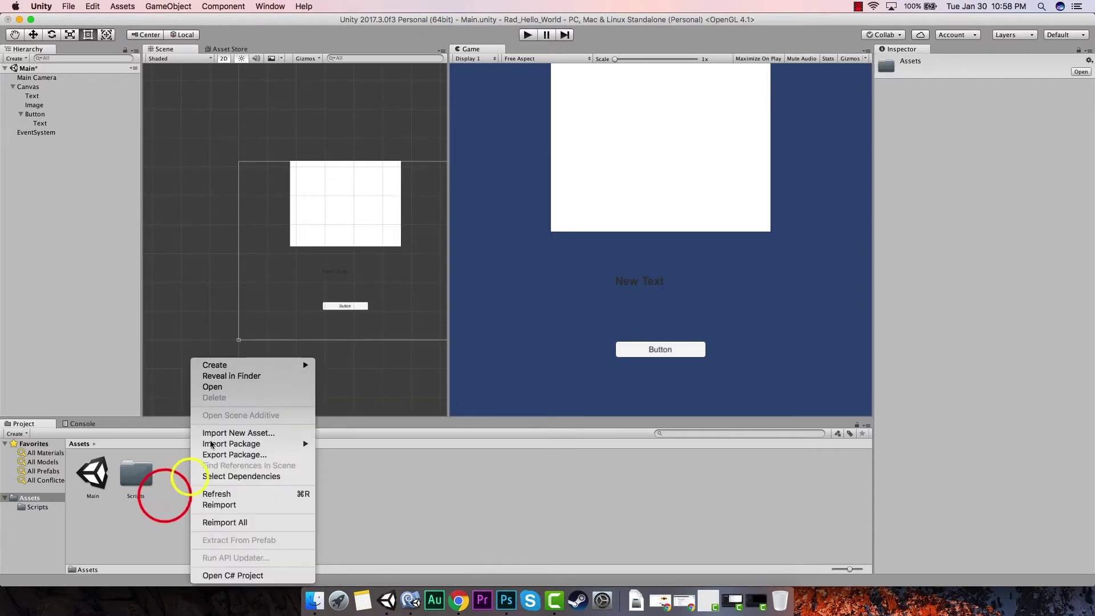
mouse_move(240, 365)
left_click(358, 209)
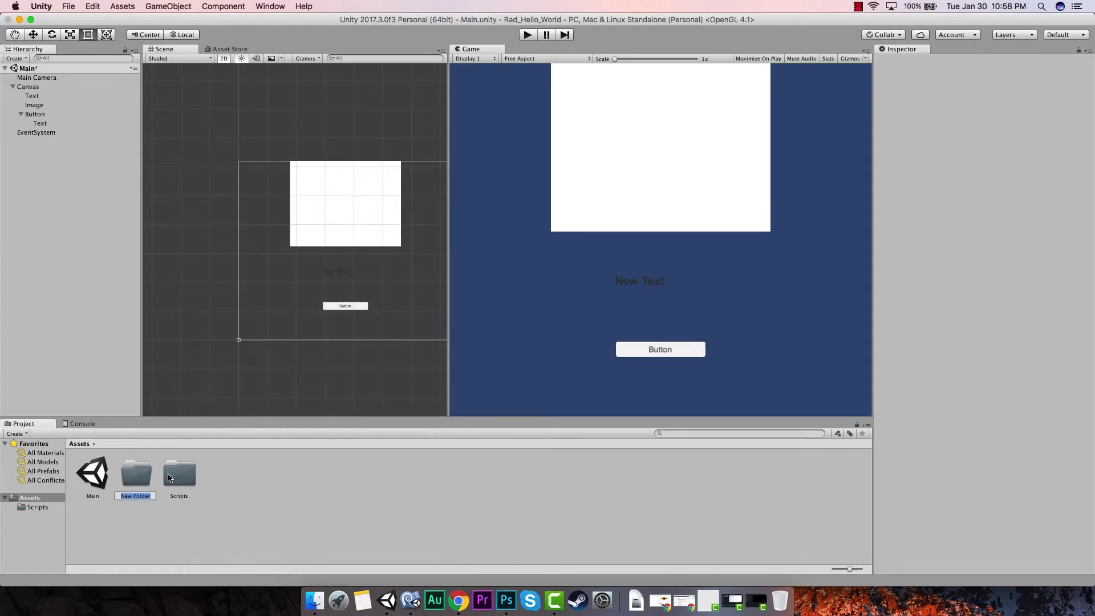
type("Images")
key("Return")
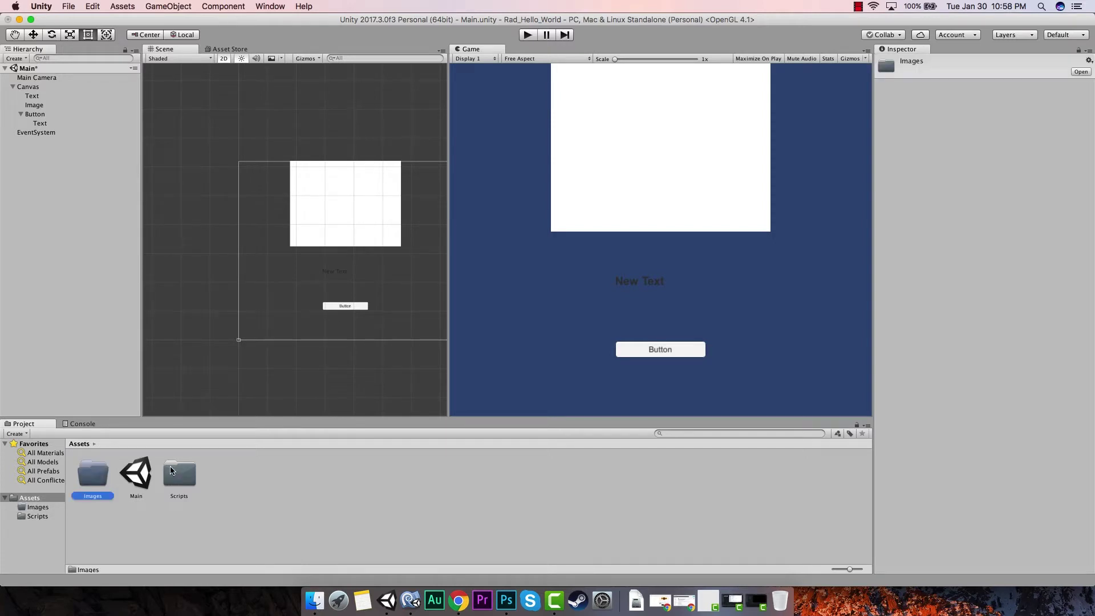
double_click(92, 480)
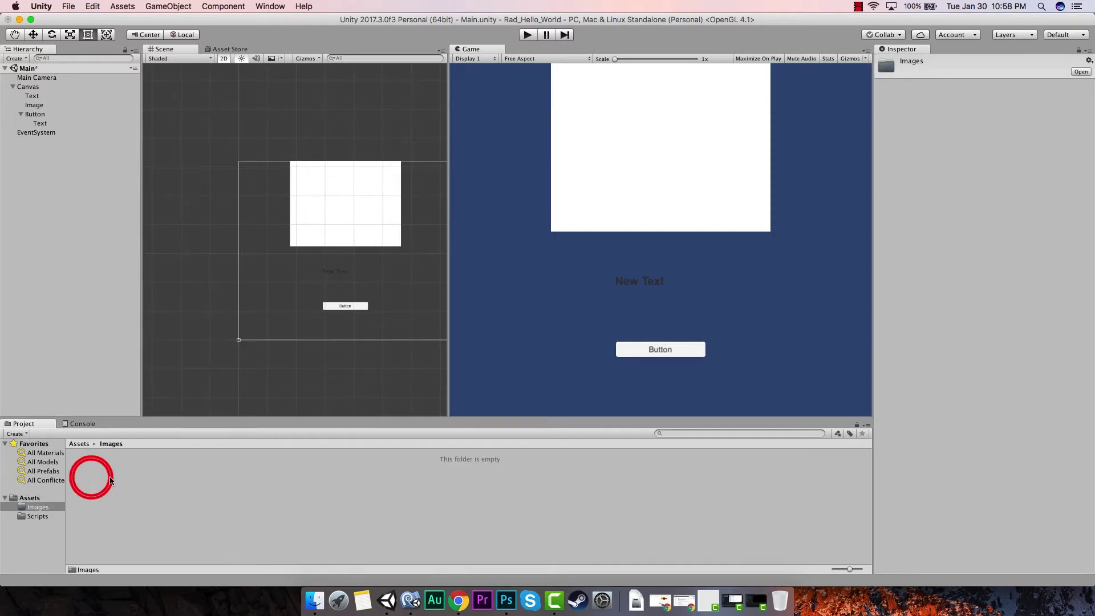
- Import Arches.jpeg and Dawg.jpeg from the Desktop into the Images folder
left_click(315, 601)
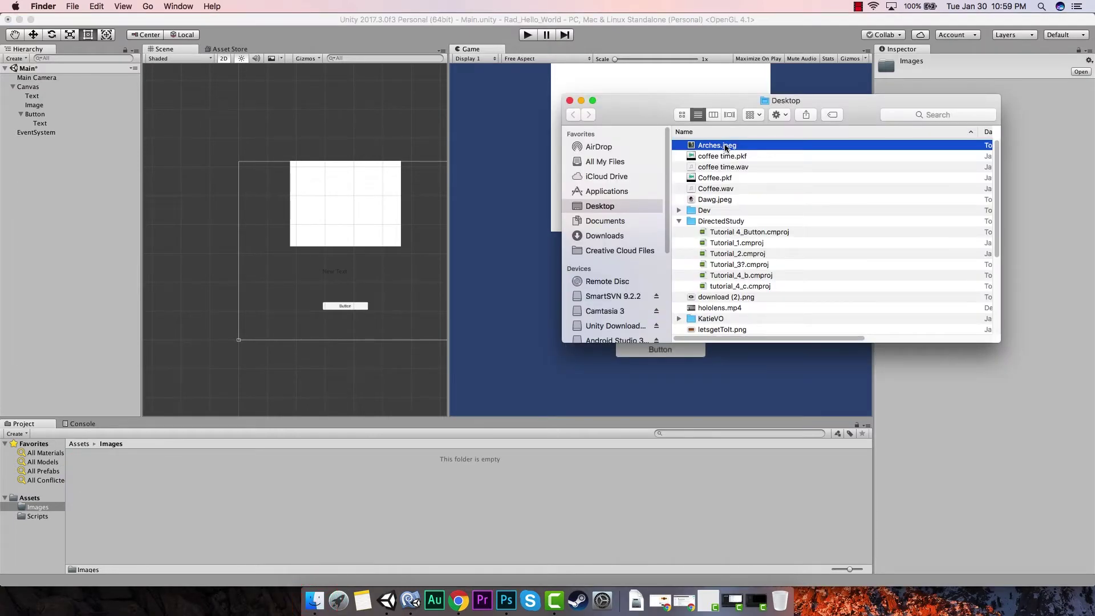
scroll(747, 162, "down", 1)
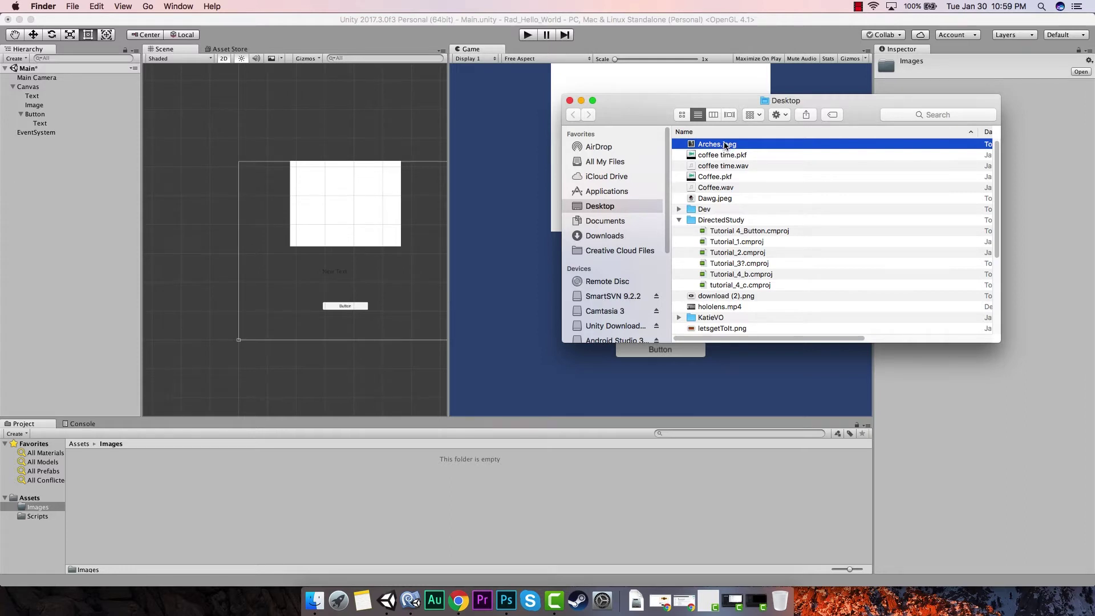
left_click_drag(725, 145, 243, 500)
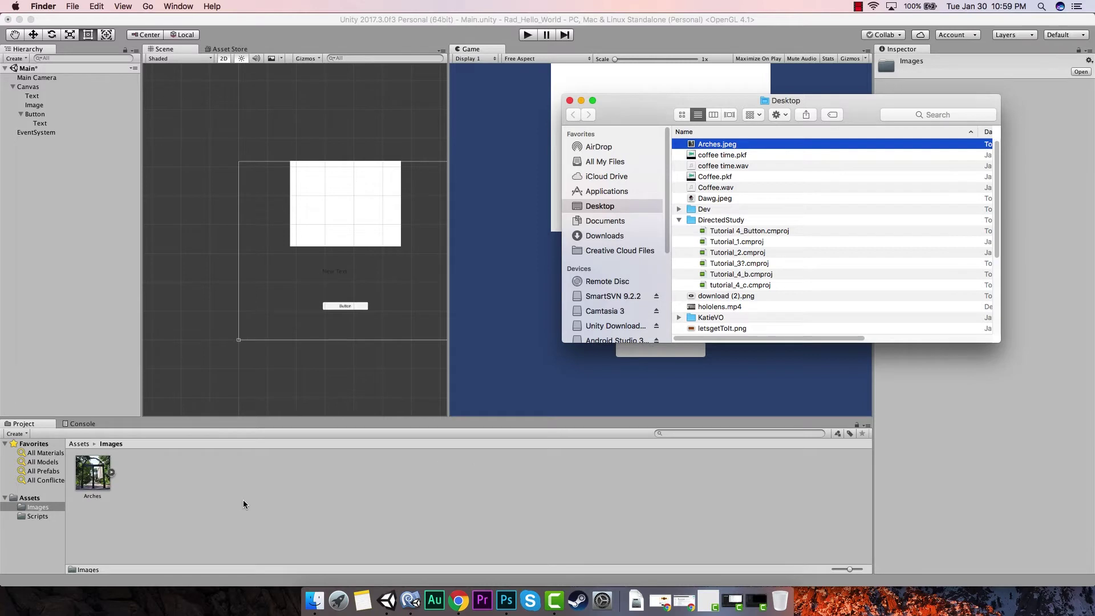
left_click(93, 473)
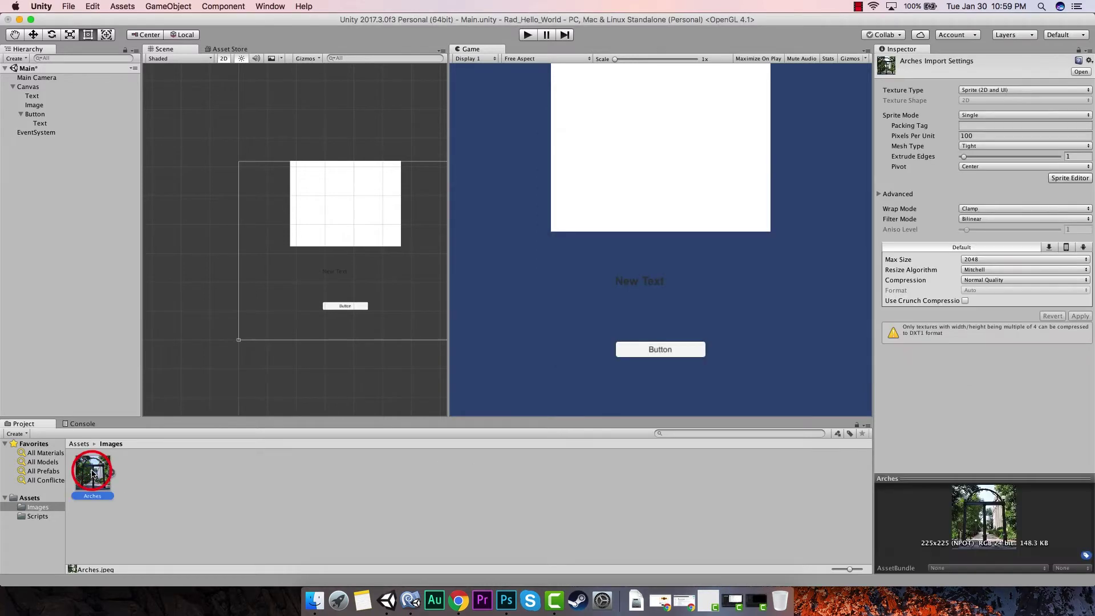
left_click(315, 601)
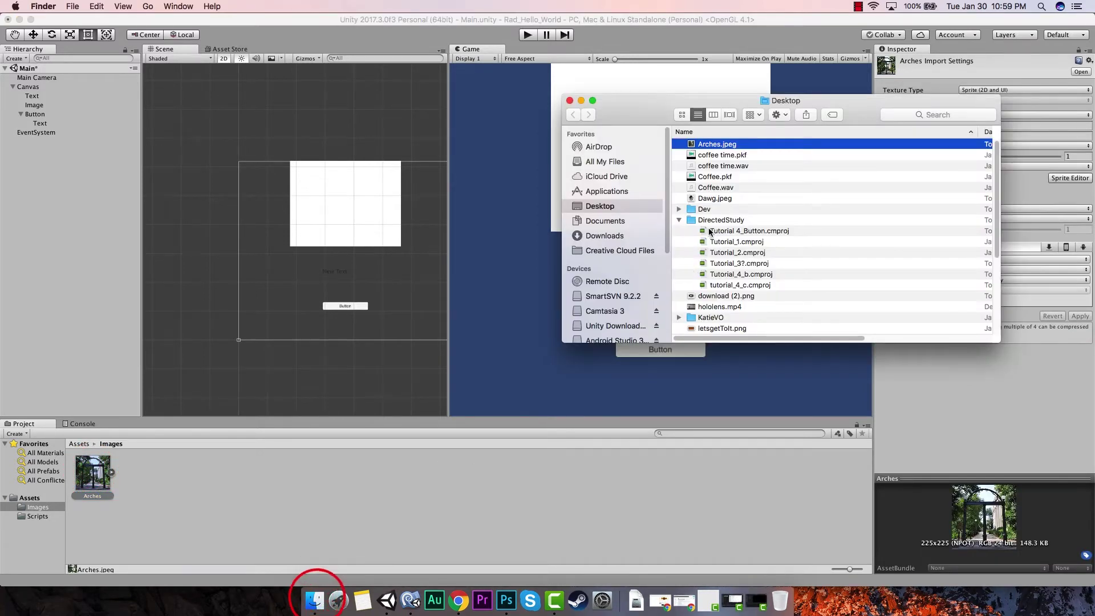
left_click_drag(722, 201, 220, 498)
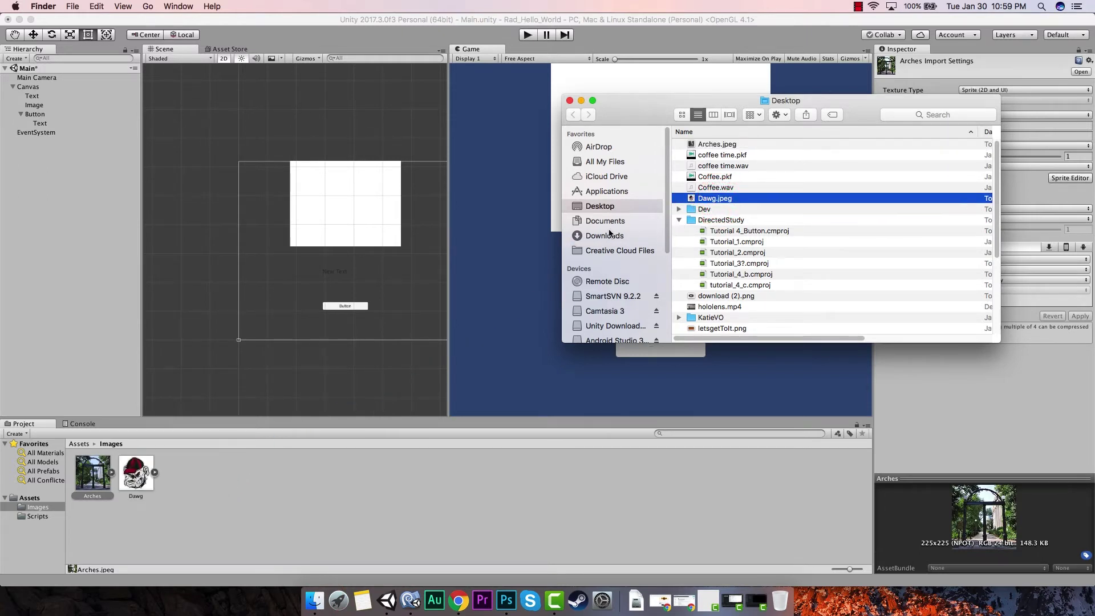
- Import download (2).png into the Images folder and close Finder
scroll(754, 194, "down", 10)
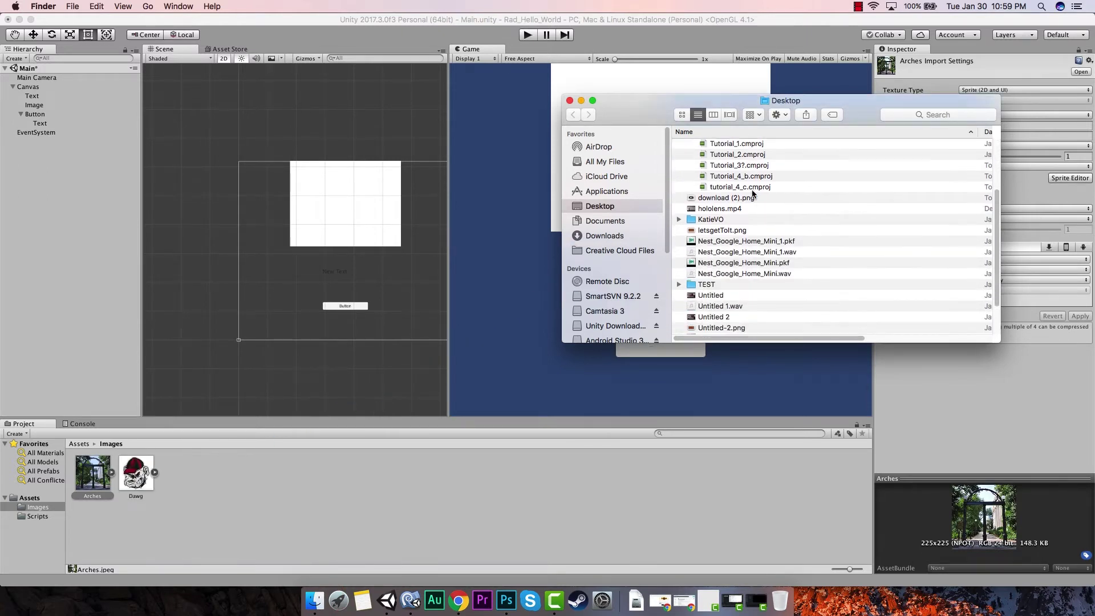
scroll(764, 253, "down", 3)
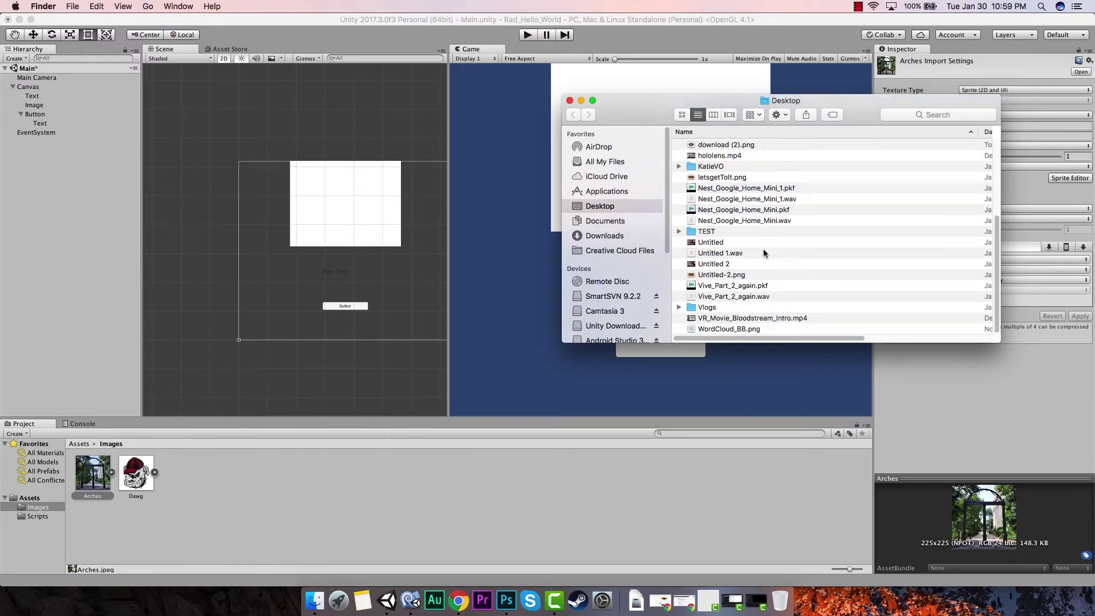
left_click(719, 243)
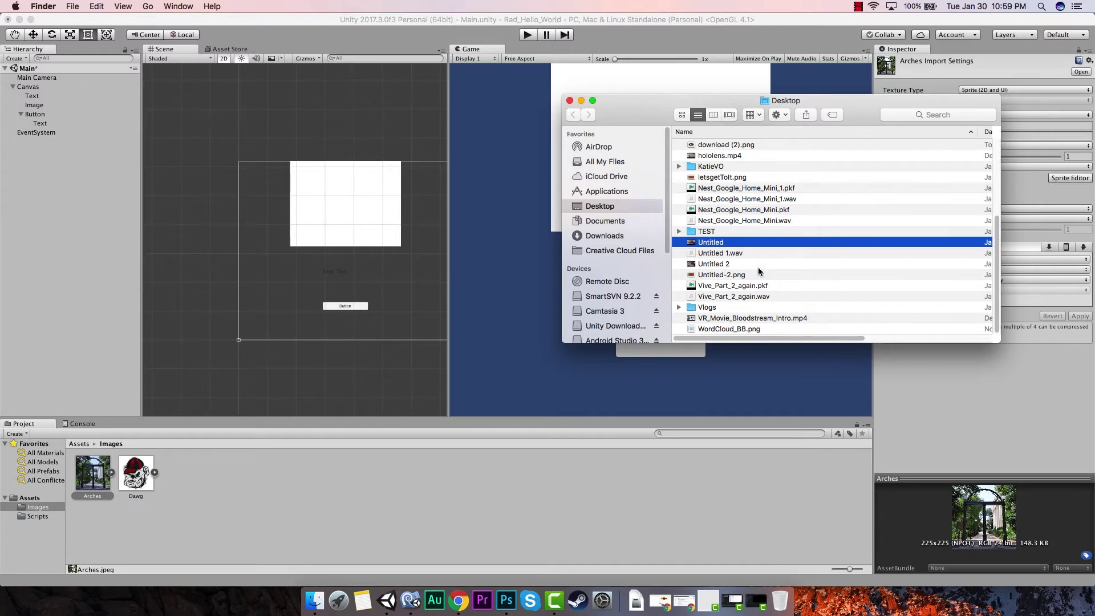
left_click_drag(997, 341, 1072, 407)
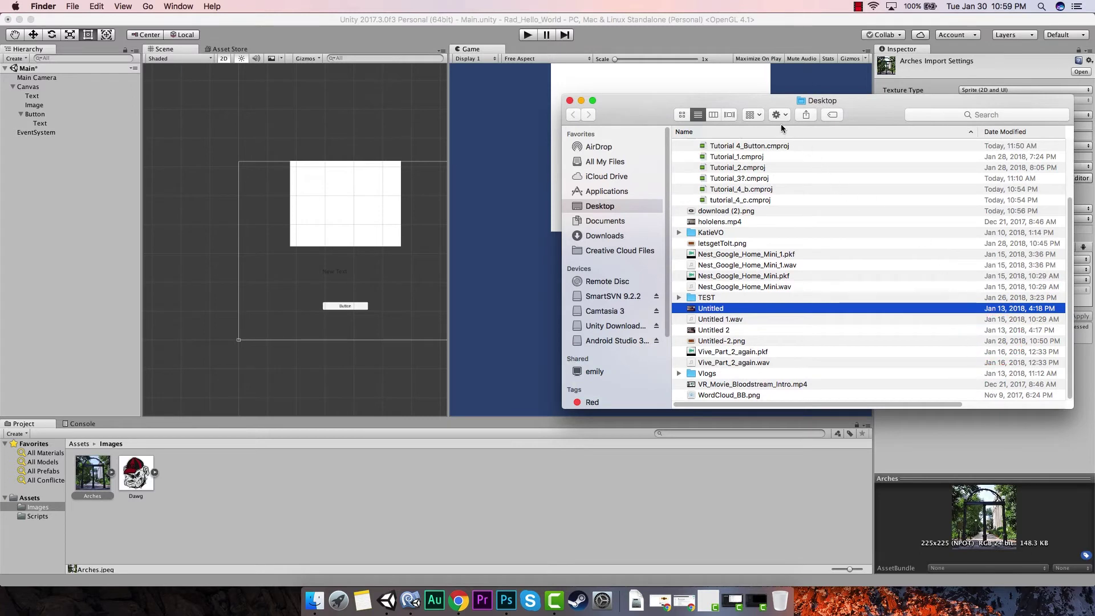
left_click_drag(765, 108, 620, 85)
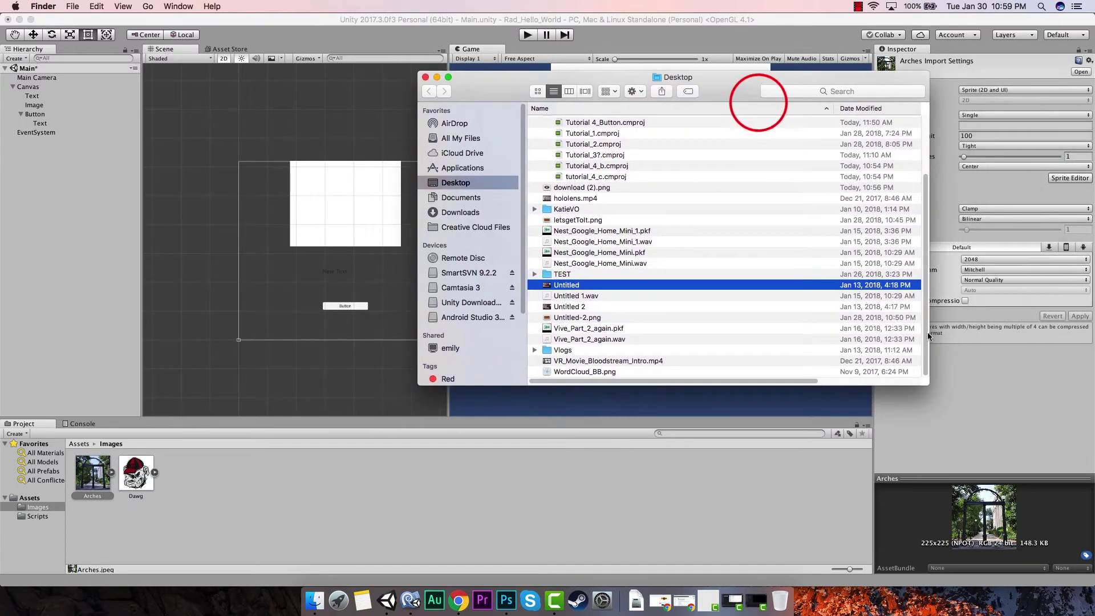
left_click(591, 187)
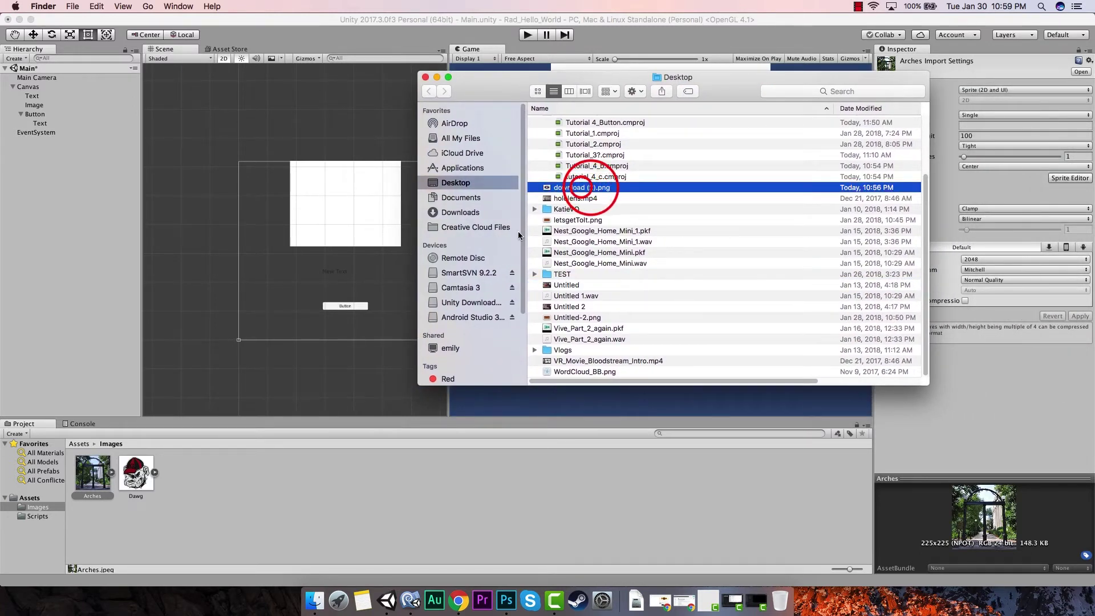
left_click_drag(519, 235, 263, 489)
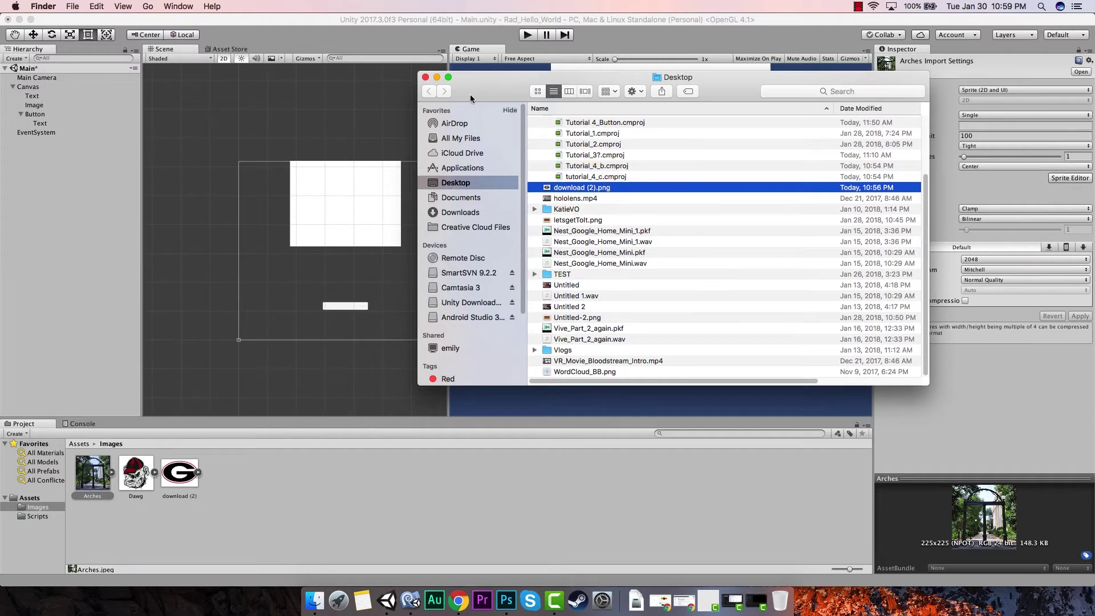
left_click(426, 77)
left_click(184, 470)
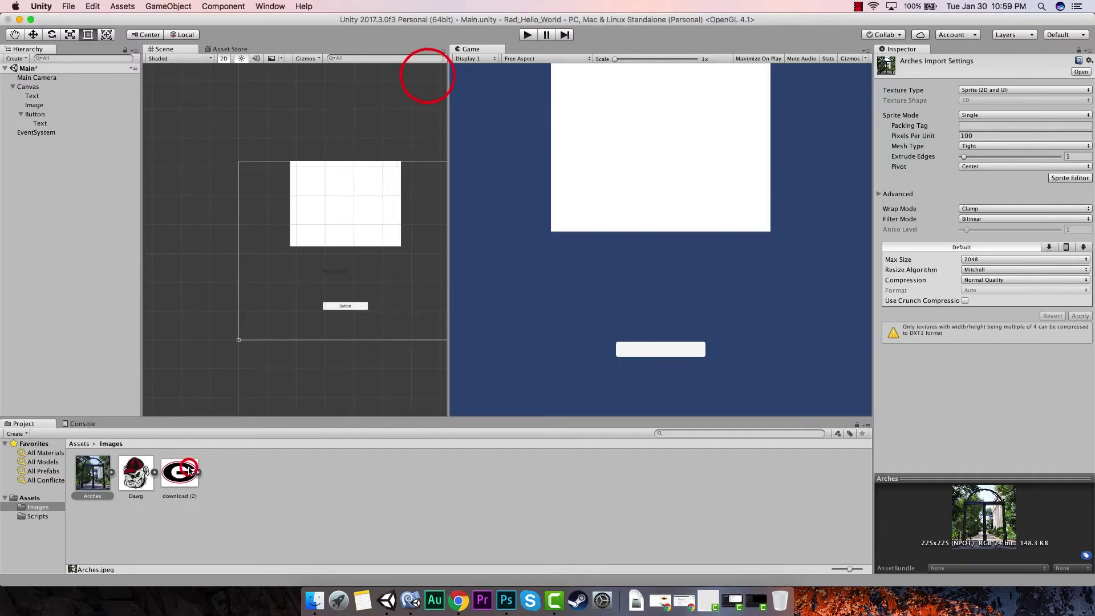
- Inspect the Arches asset's import settings in the Inspector
left_click(136, 472)
left_click(93, 473)
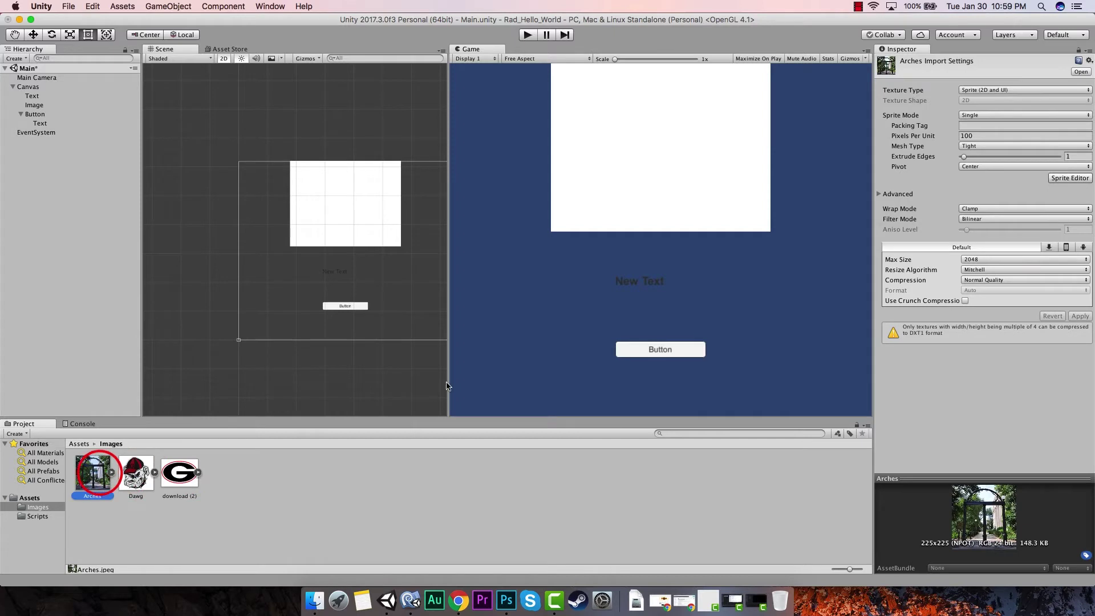
left_click_drag(959, 473, 947, 343)
left_click(983, 444)
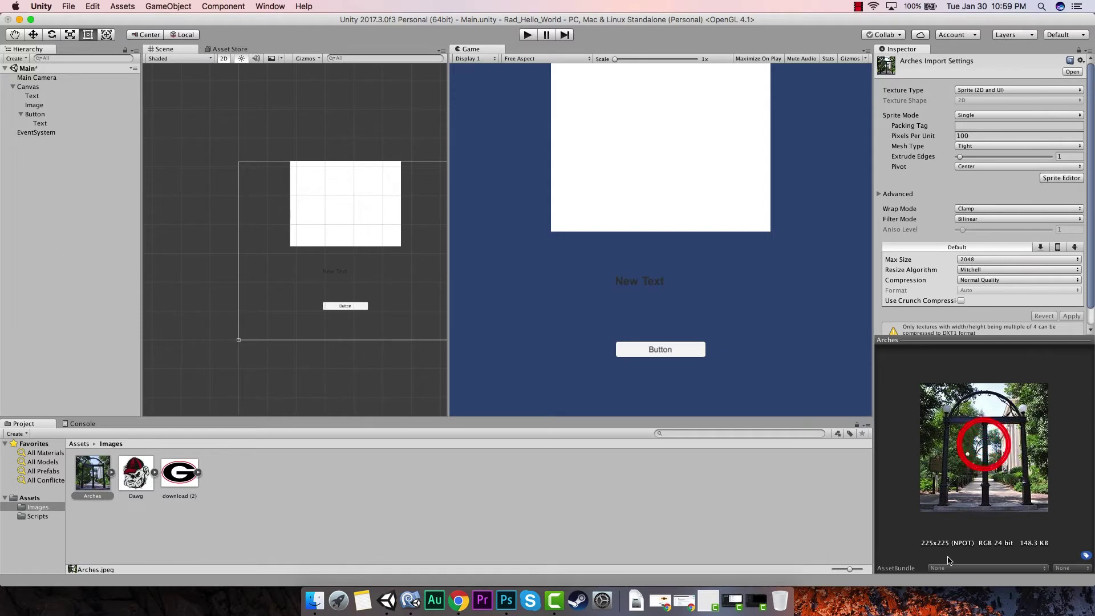
left_click(927, 545)
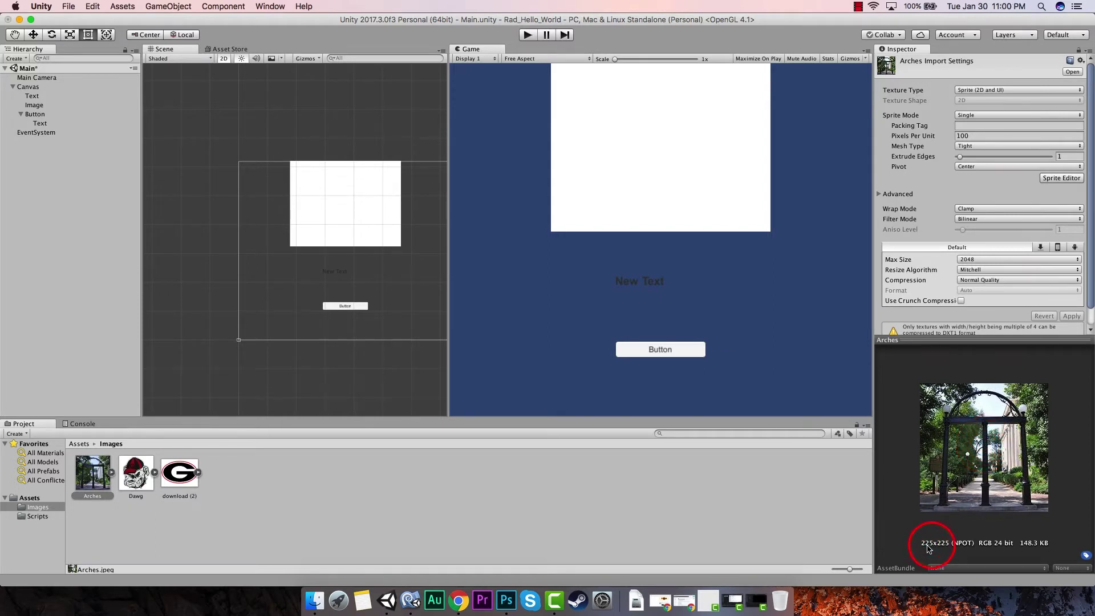
left_click(962, 548)
left_click(971, 547)
left_click(1054, 543)
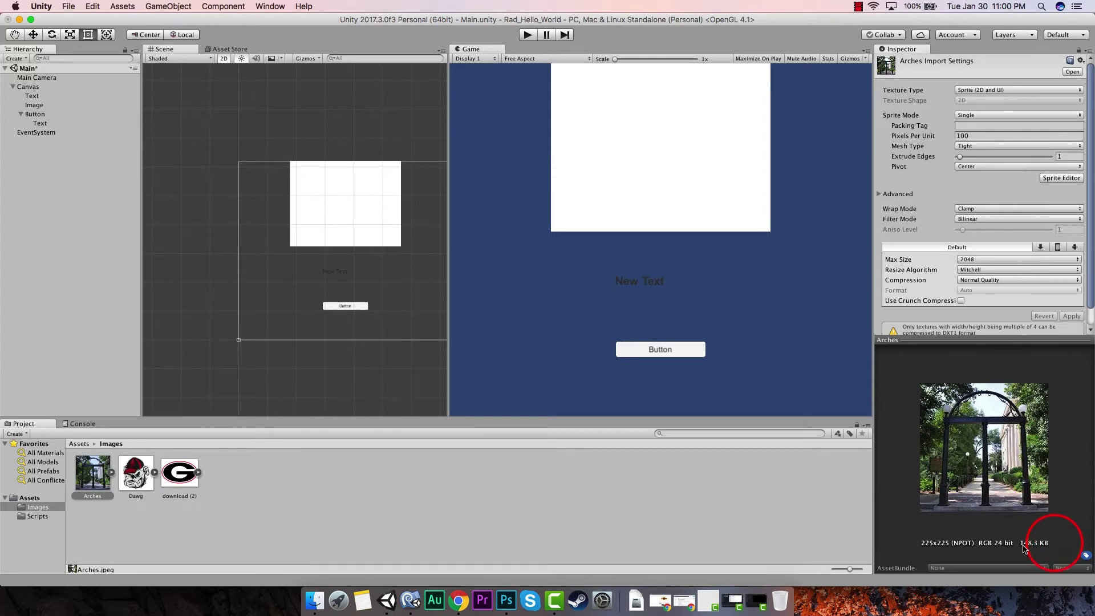
left_click(927, 550)
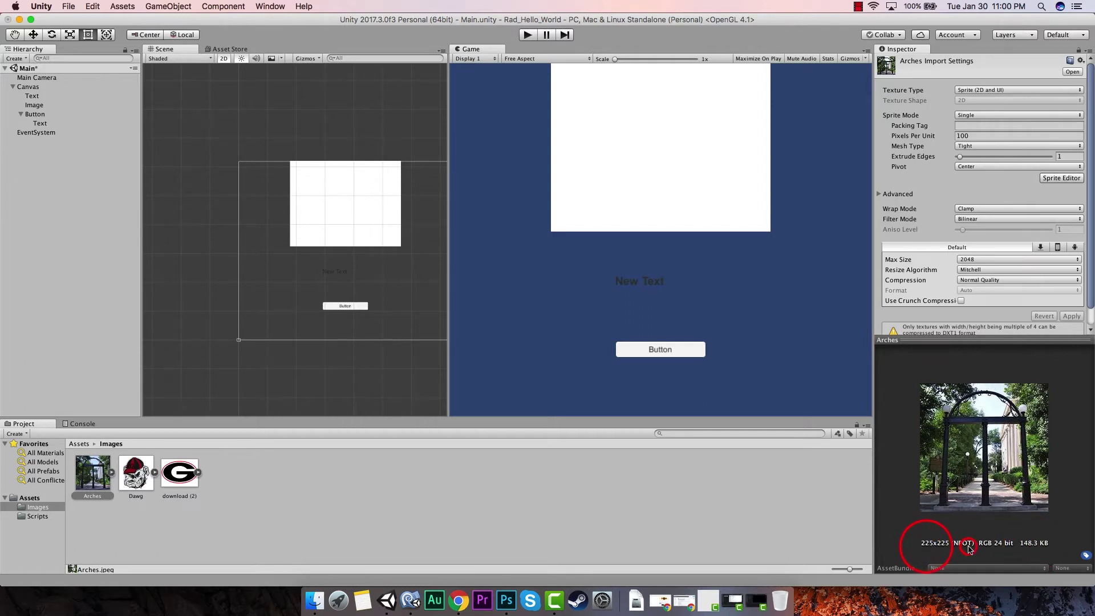
left_click(968, 549)
- Review the Dawg and download (2) G logo images' import details
left_click(136, 472)
left_click(964, 456)
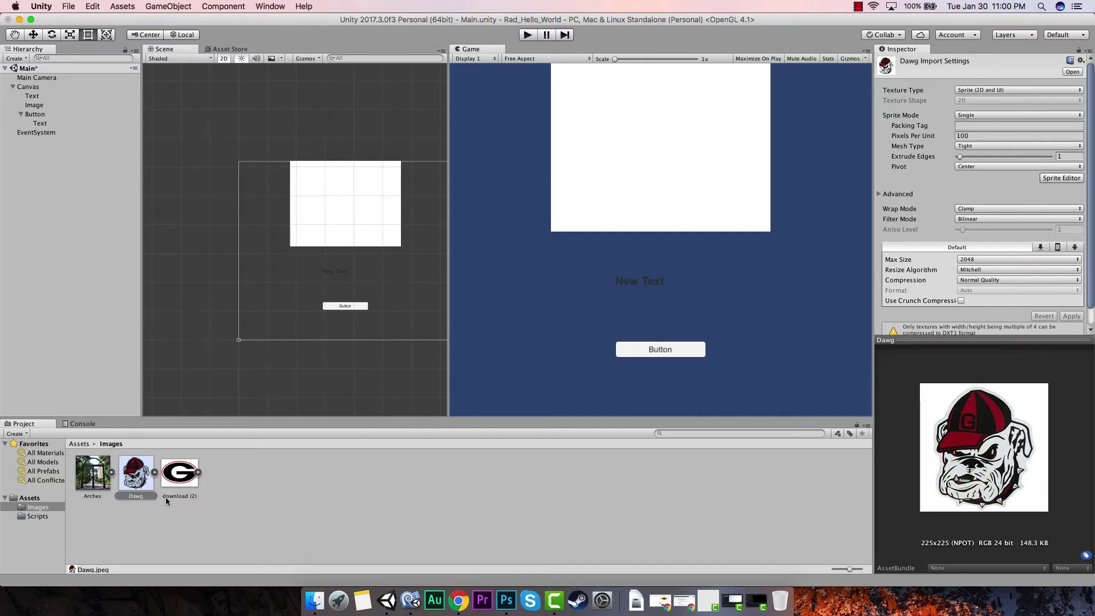
left_click(179, 475)
left_click(996, 468)
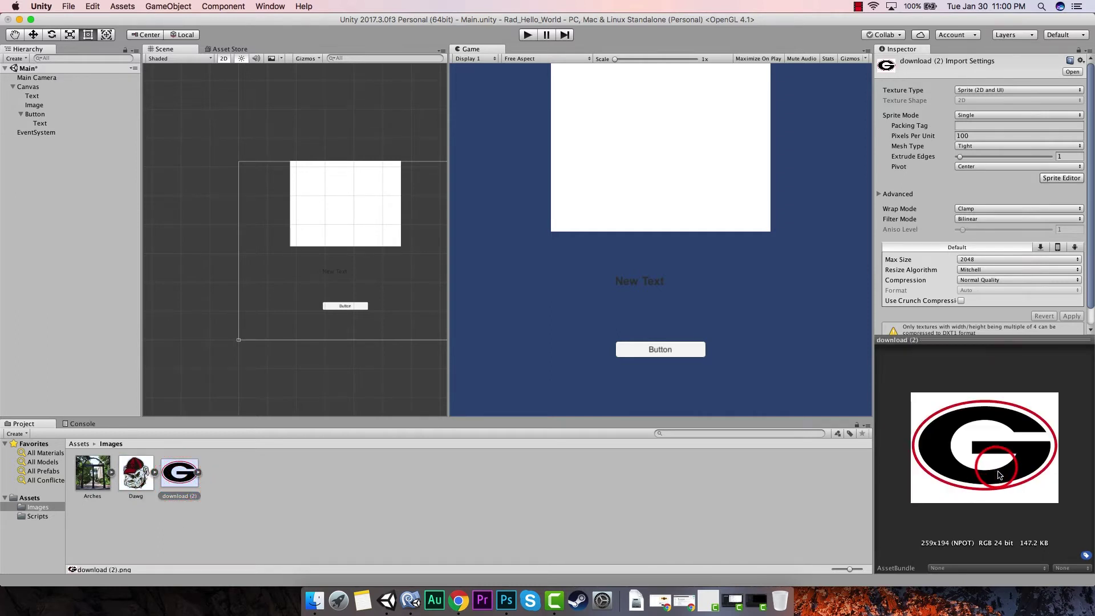
left_click(931, 546)
left_click(1020, 543)
- Cycle through Dawg and download (2), ending on the Arches sprite's import settings
left_click(95, 474)
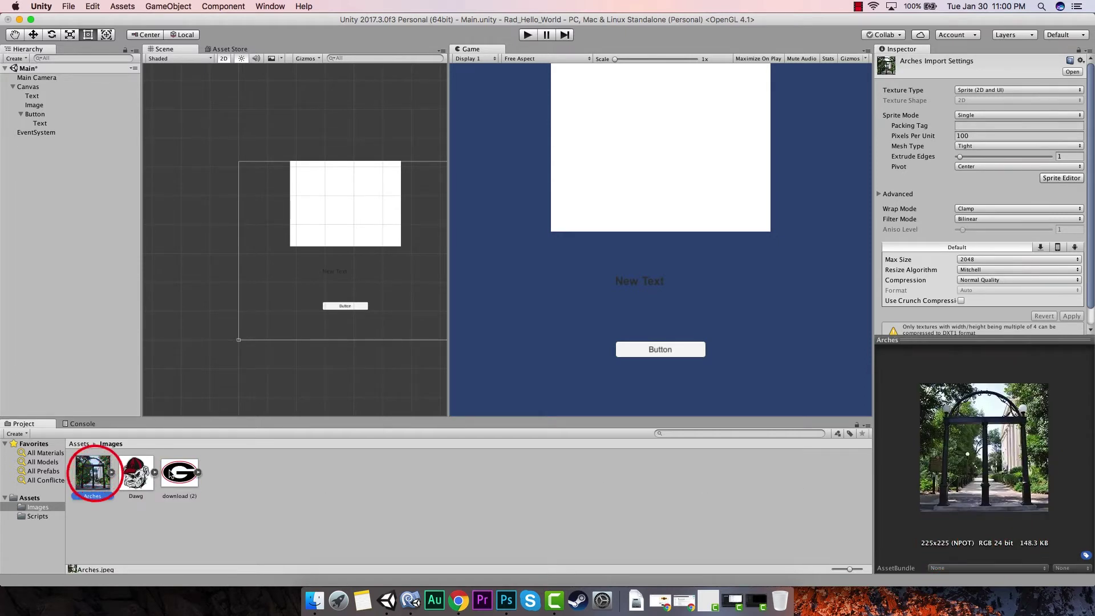
left_click(135, 472)
left_click(176, 472)
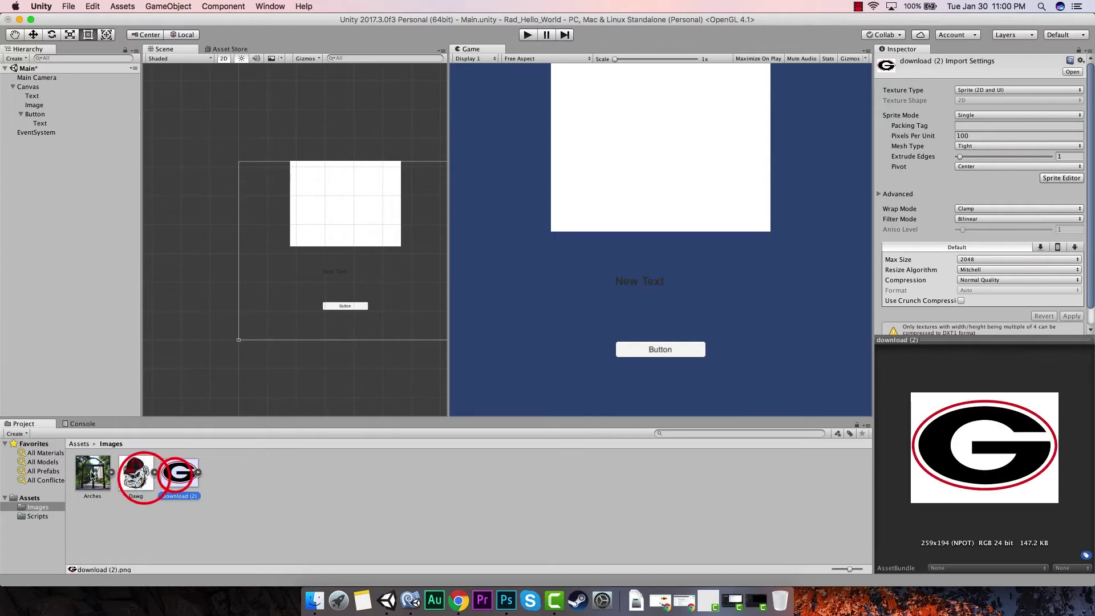
left_click(92, 476)
left_click(93, 474)
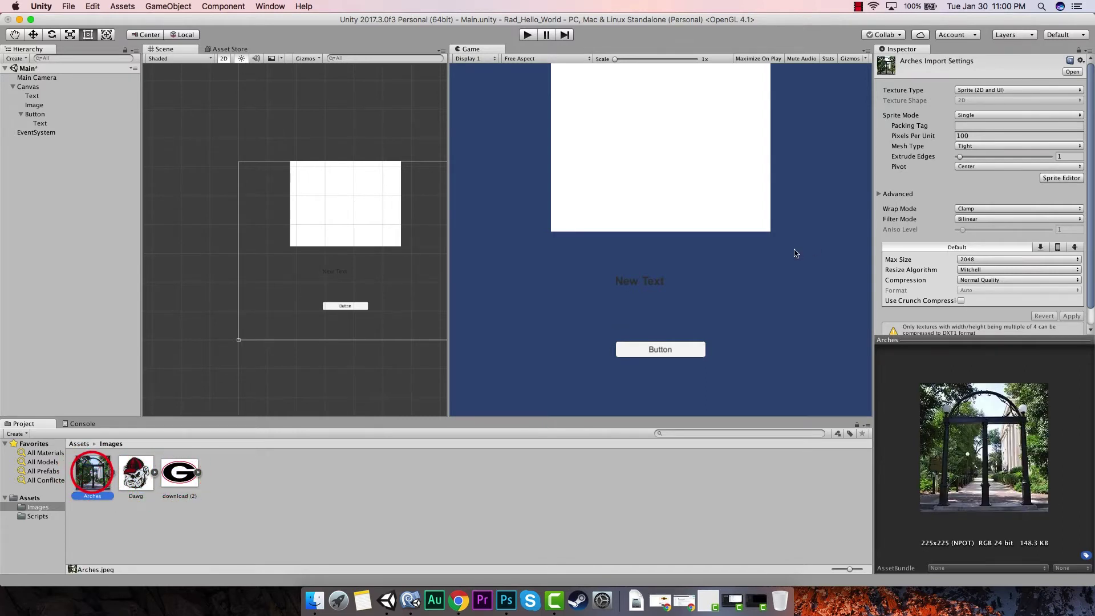
left_click(981, 70)
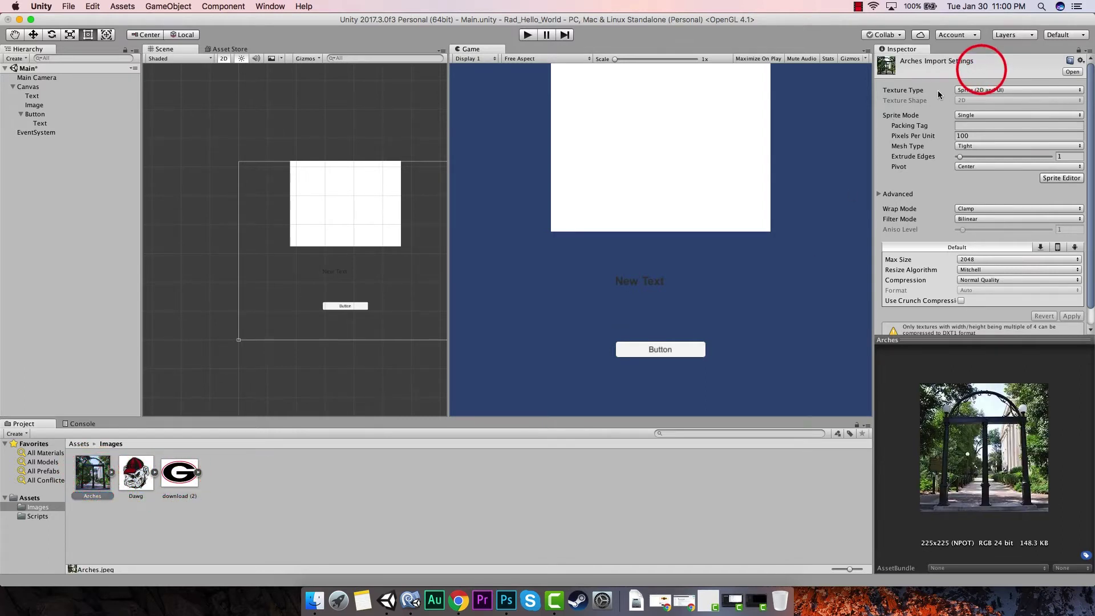
left_click(990, 92)
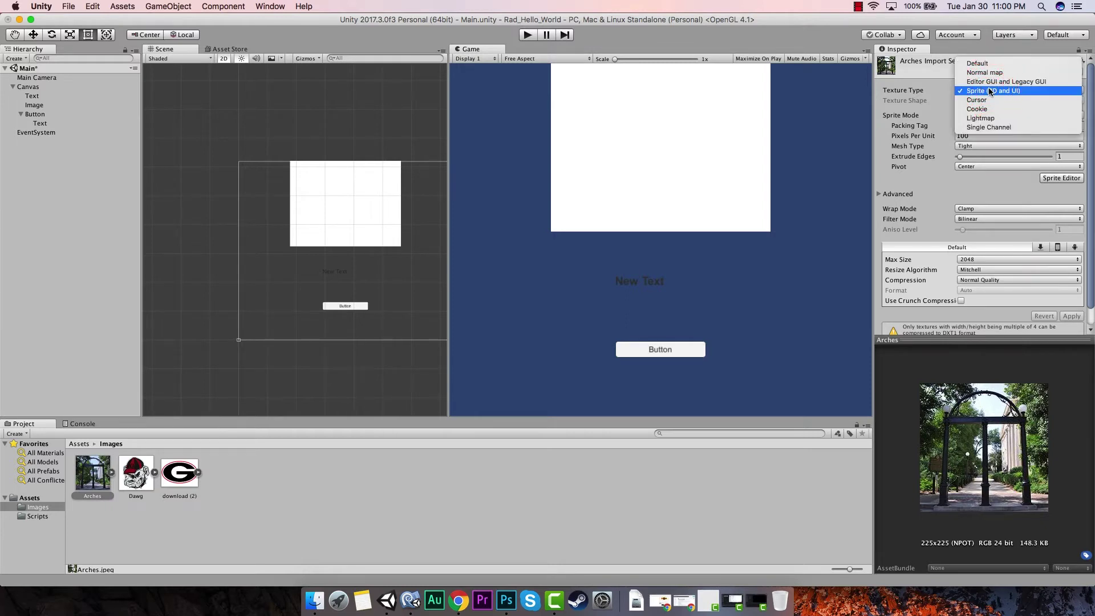
left_click(990, 91)
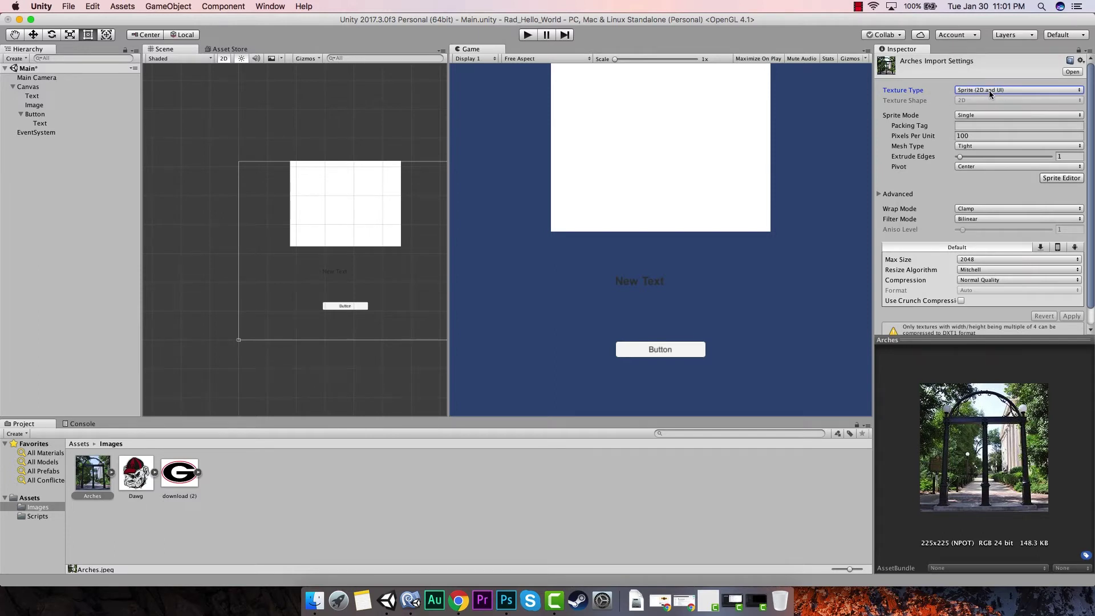
left_click(990, 91)
left_click(998, 91)
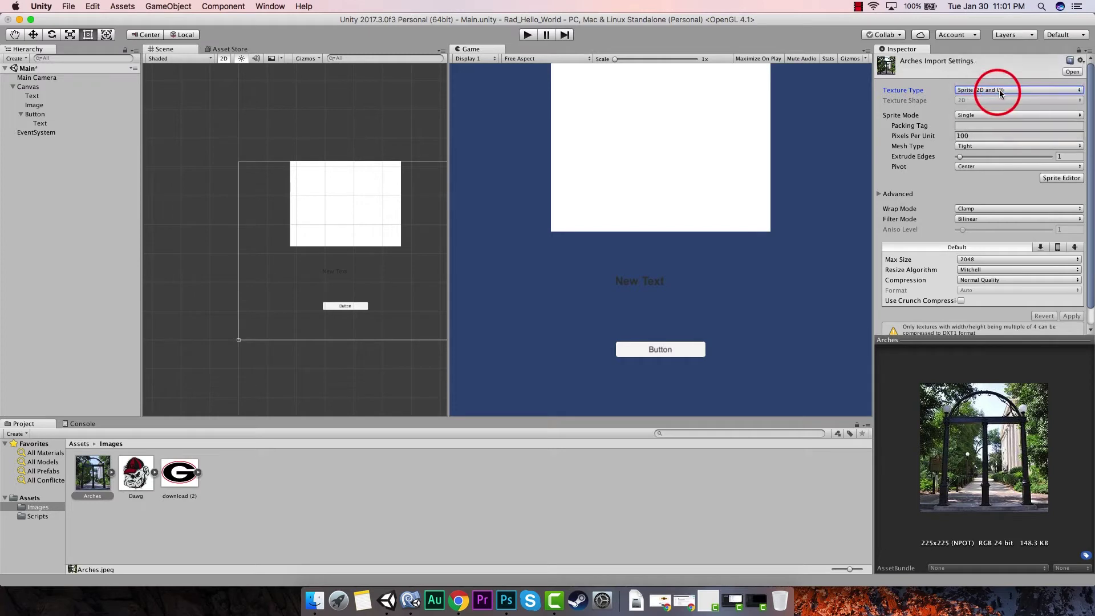
left_click(138, 474)
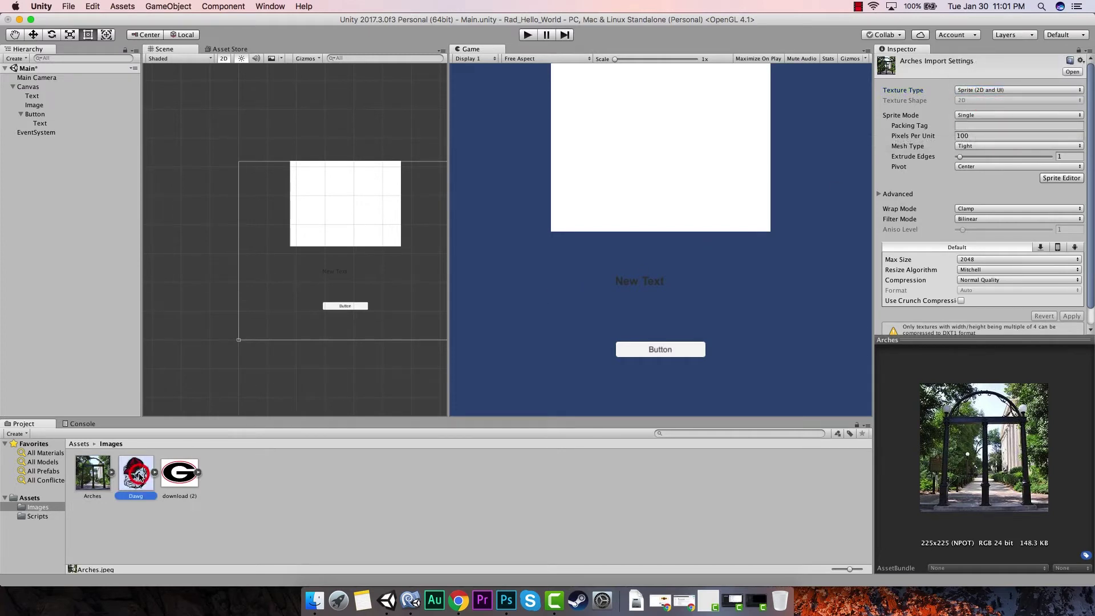
left_click(179, 473)
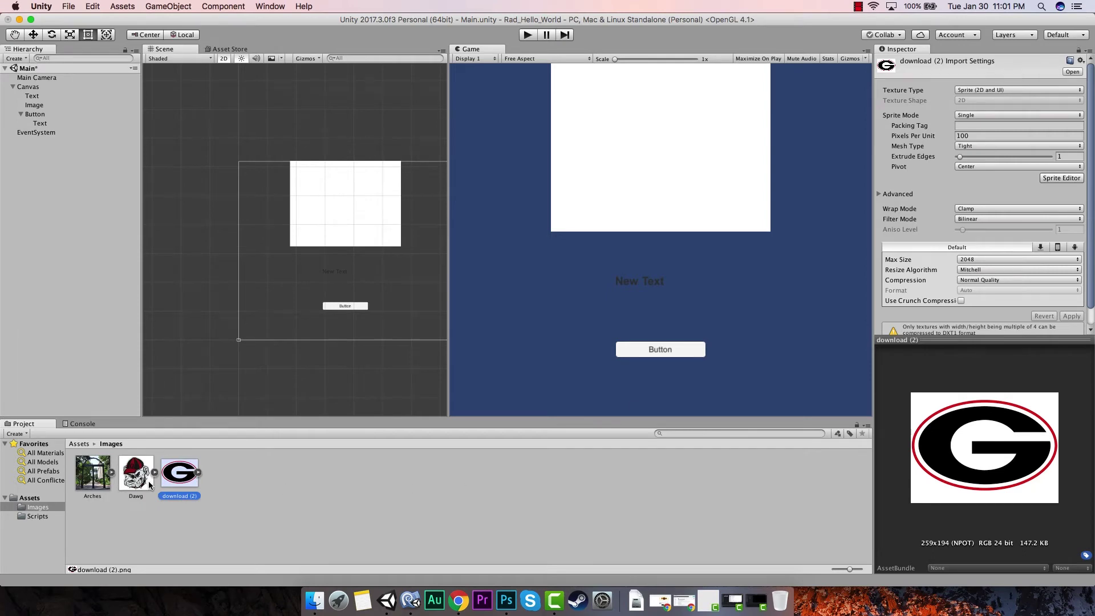
left_click(135, 473)
left_click(93, 473)
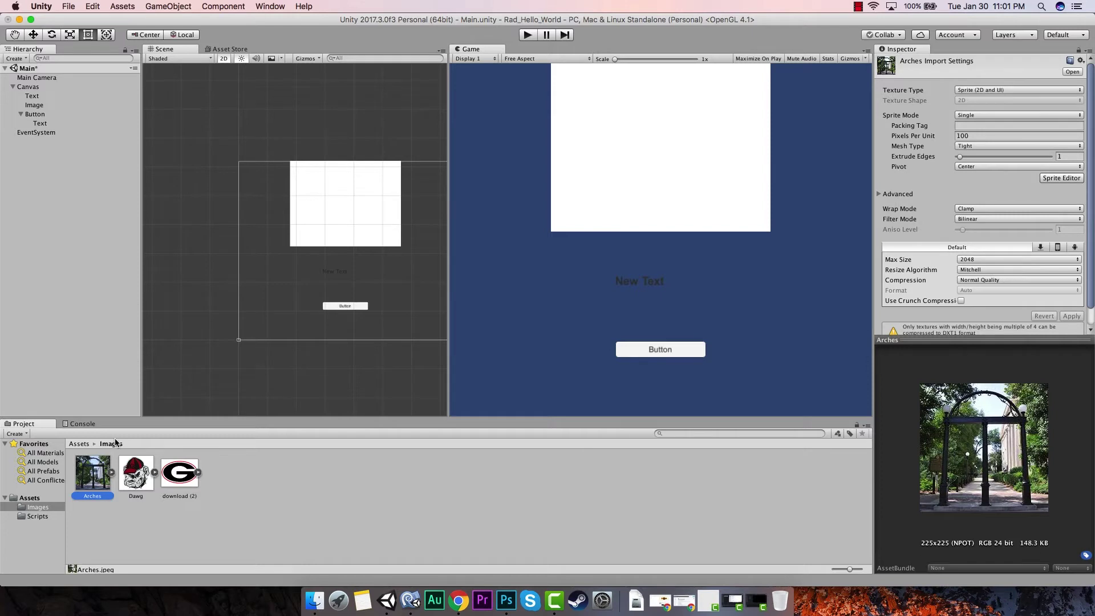
left_click(641, 140)
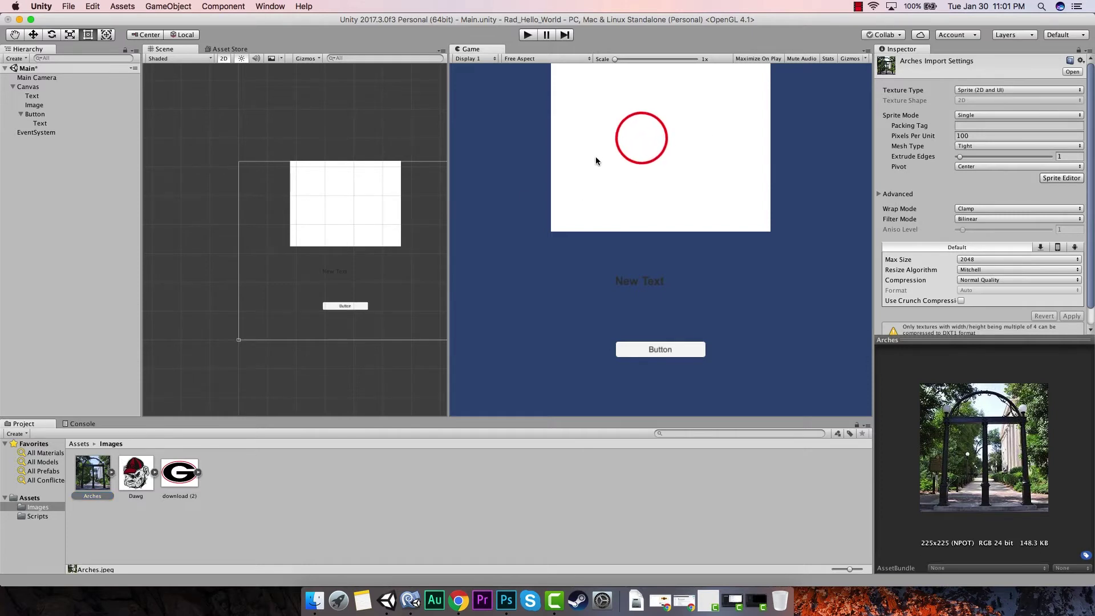
left_click(39, 105)
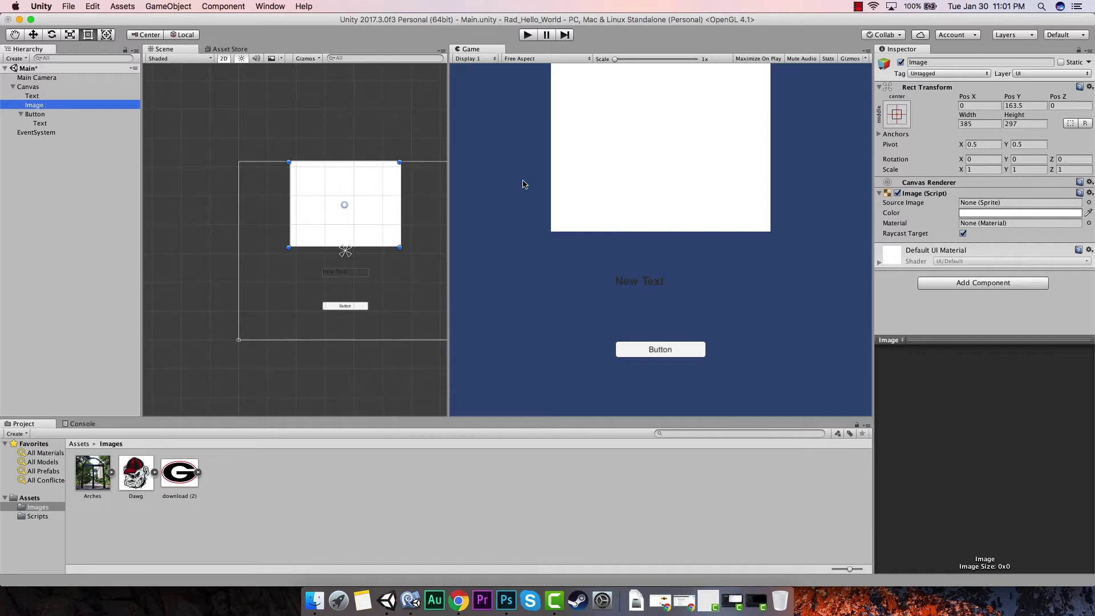
- Assign the Arches sprite as the Image component's Source Image
left_click(925, 194)
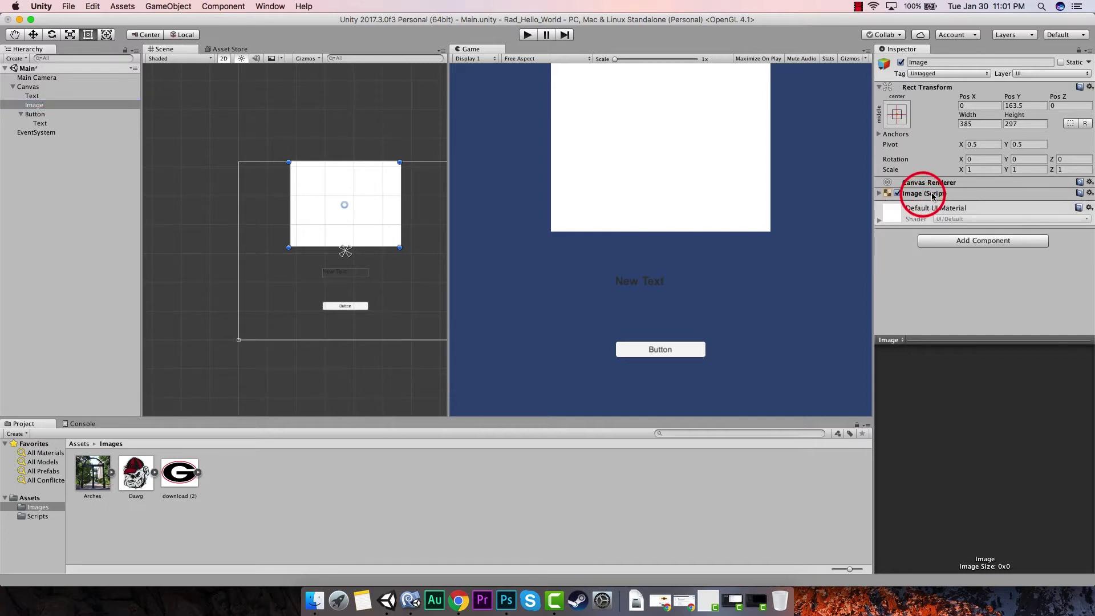
left_click(880, 193)
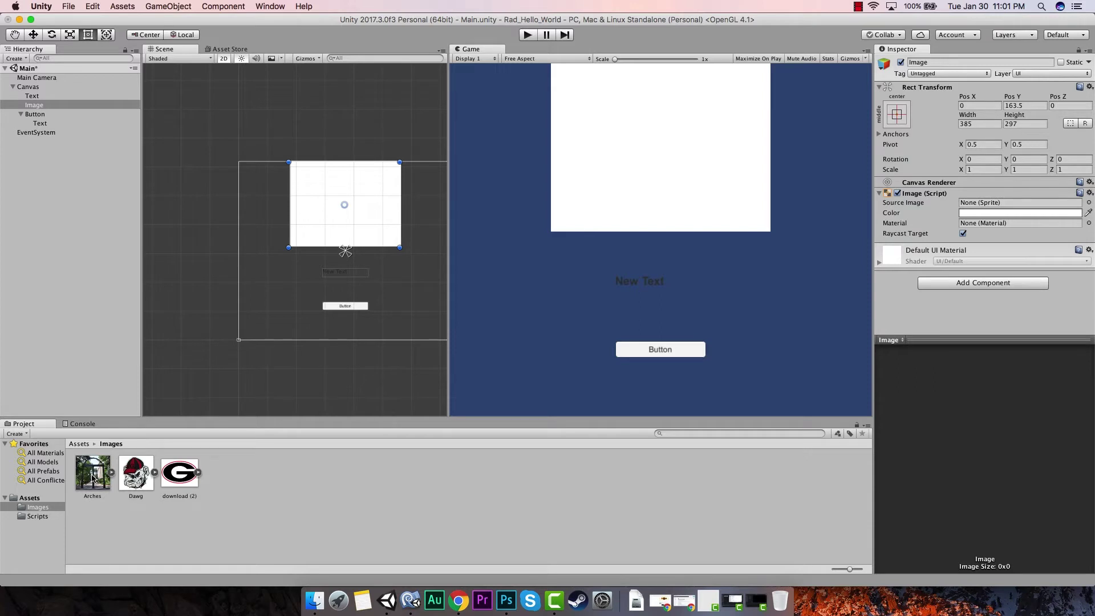
left_click_drag(93, 478, 991, 204)
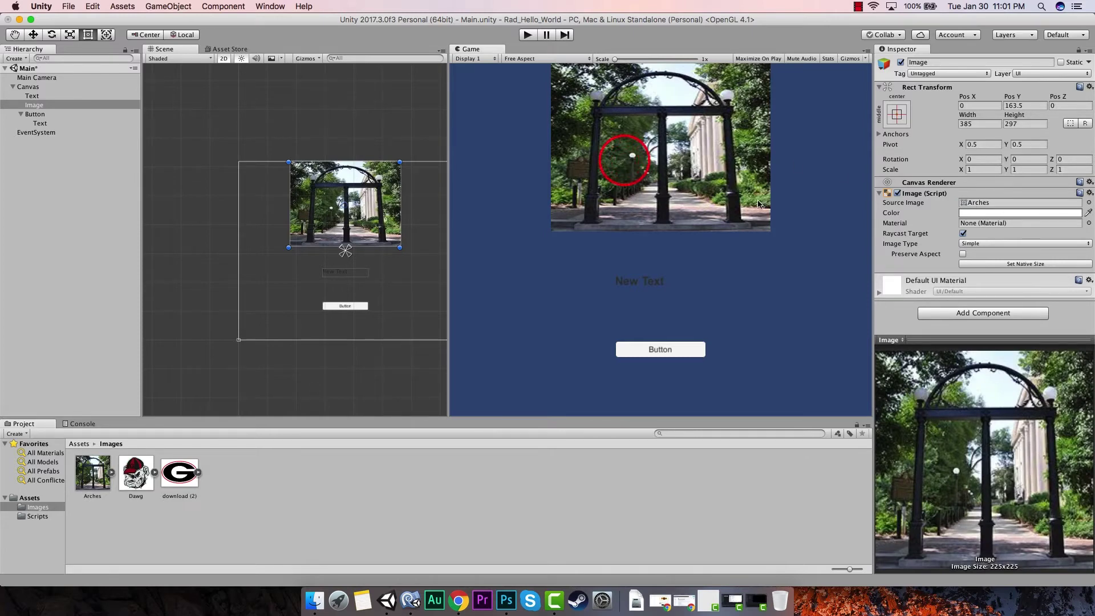
- Compare Preserve Aspect on and off, keep Image Type Simple, then enable Preserve Aspect
left_click(963, 255)
left_click(963, 255)
left_click(964, 254)
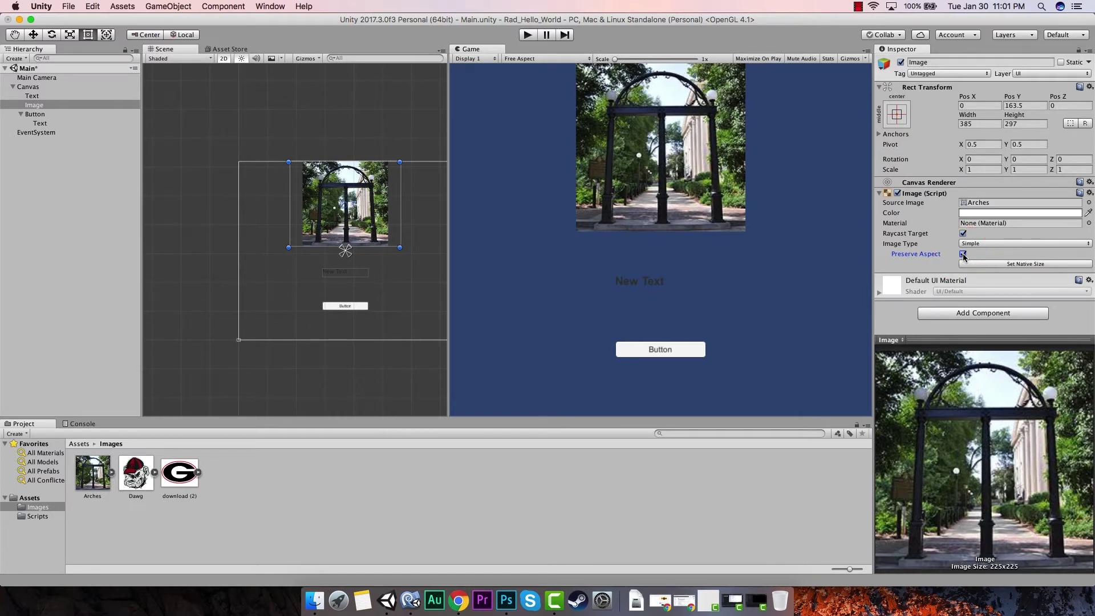
left_click(964, 255)
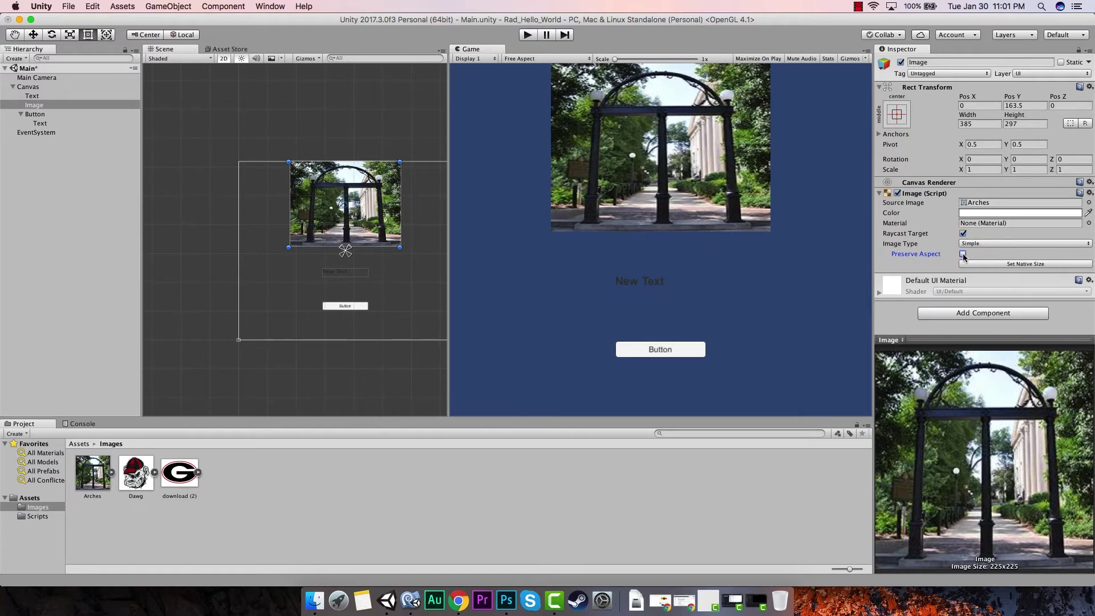
left_click(964, 255)
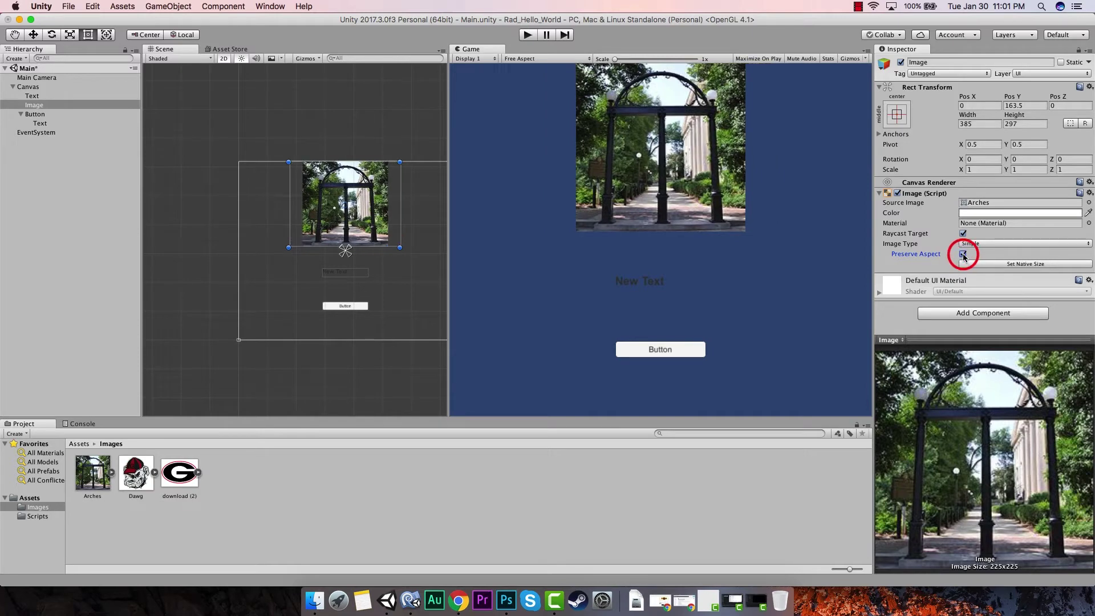
left_click(964, 254)
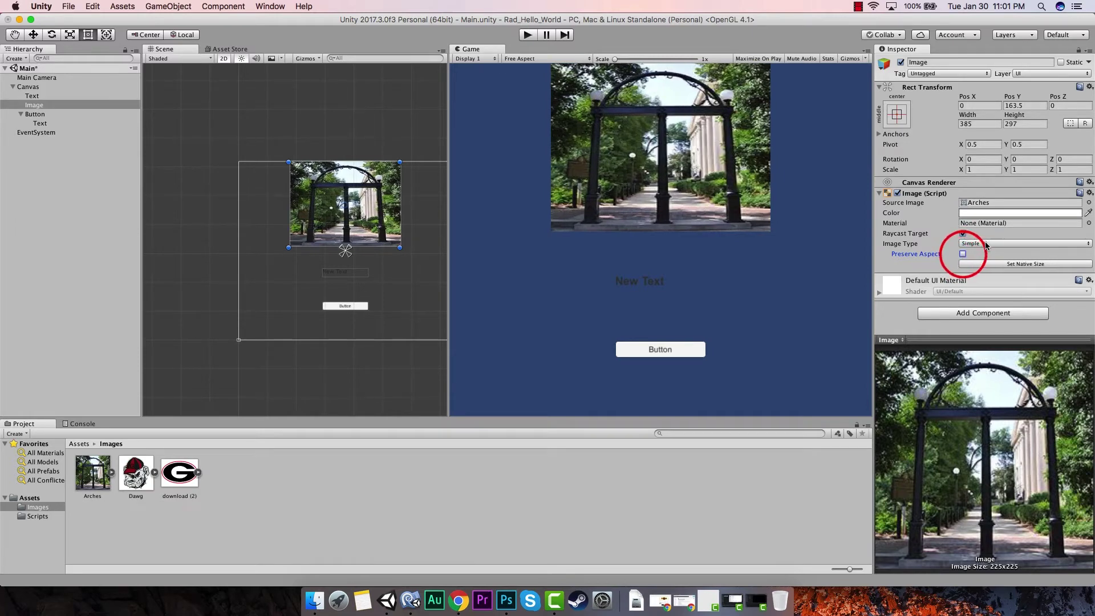
left_click(973, 244)
left_click(991, 242)
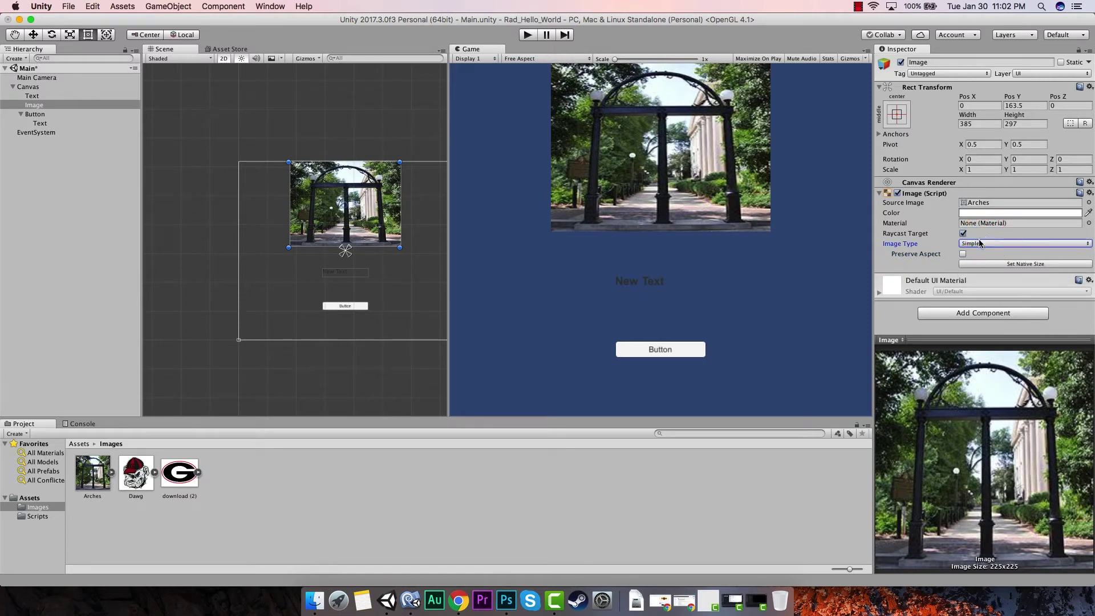
left_click(981, 243)
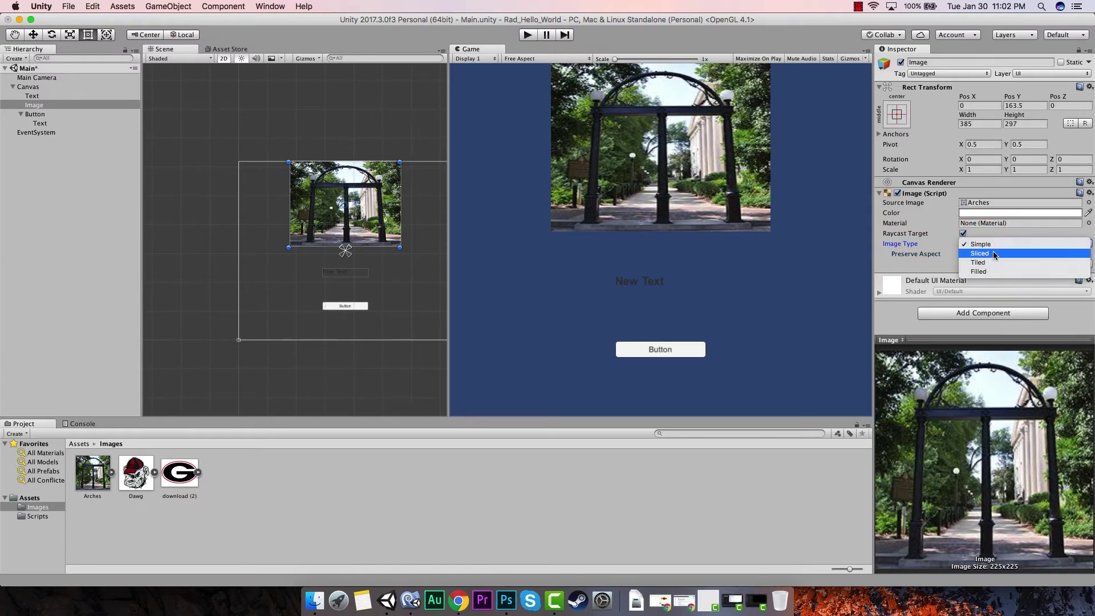
left_click(992, 242)
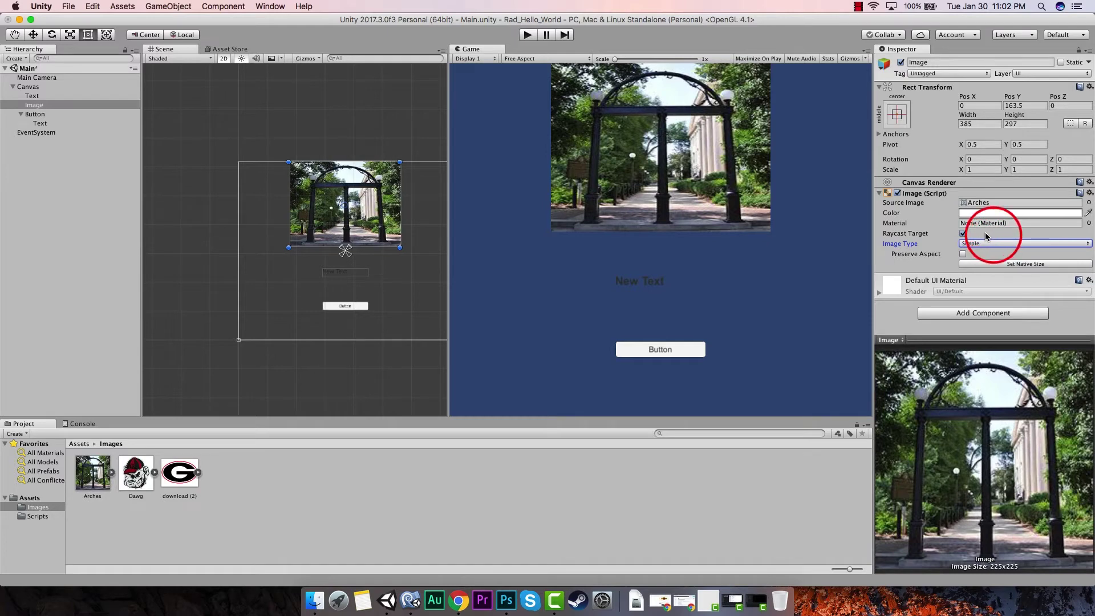
left_click(964, 255)
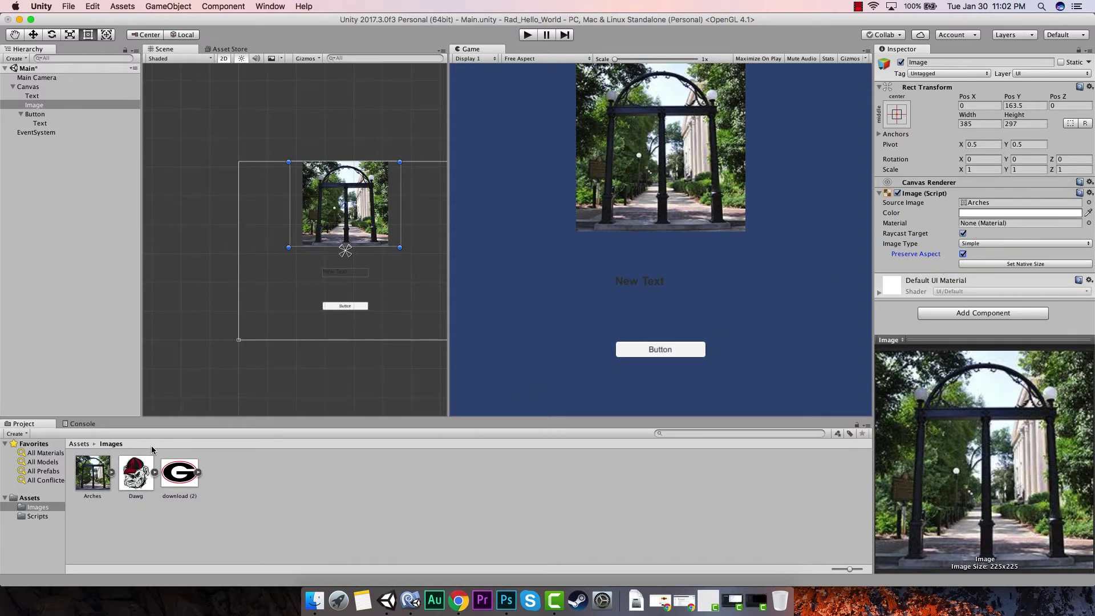
left_click_drag(135, 475, 990, 201)
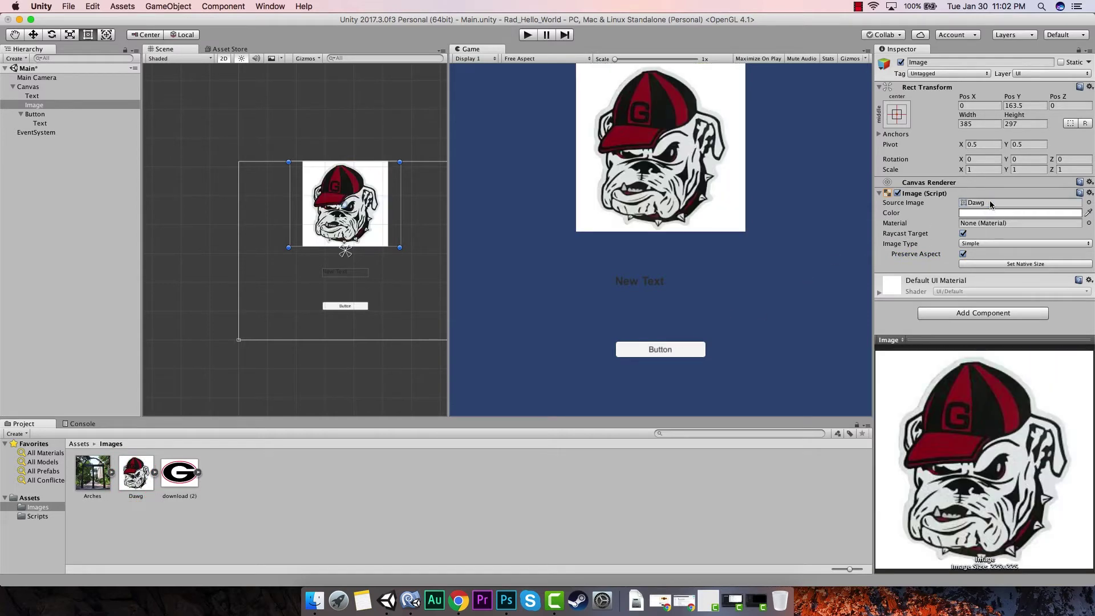
left_click_drag(172, 477, 987, 204)
left_click(963, 254)
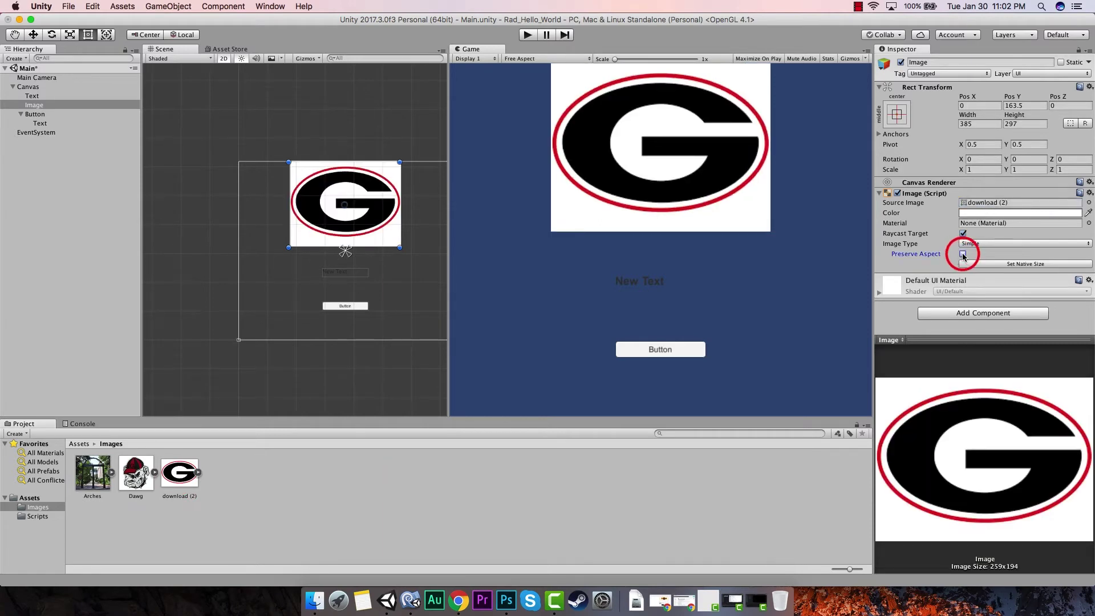
left_click(963, 254)
left_click(963, 254)
left_click(963, 253)
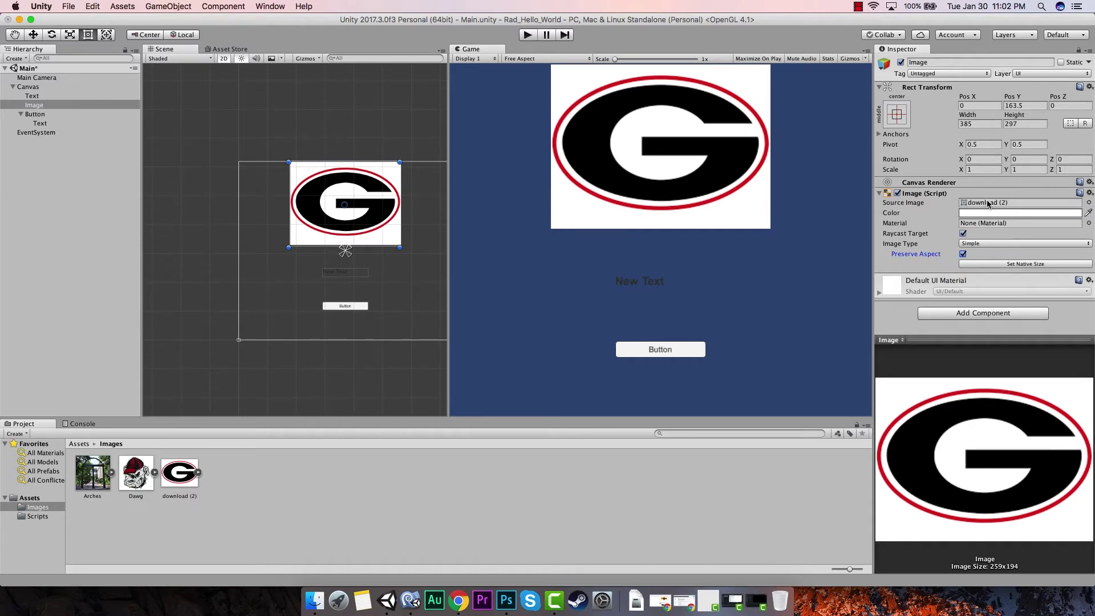
left_click_drag(97, 473, 989, 205)
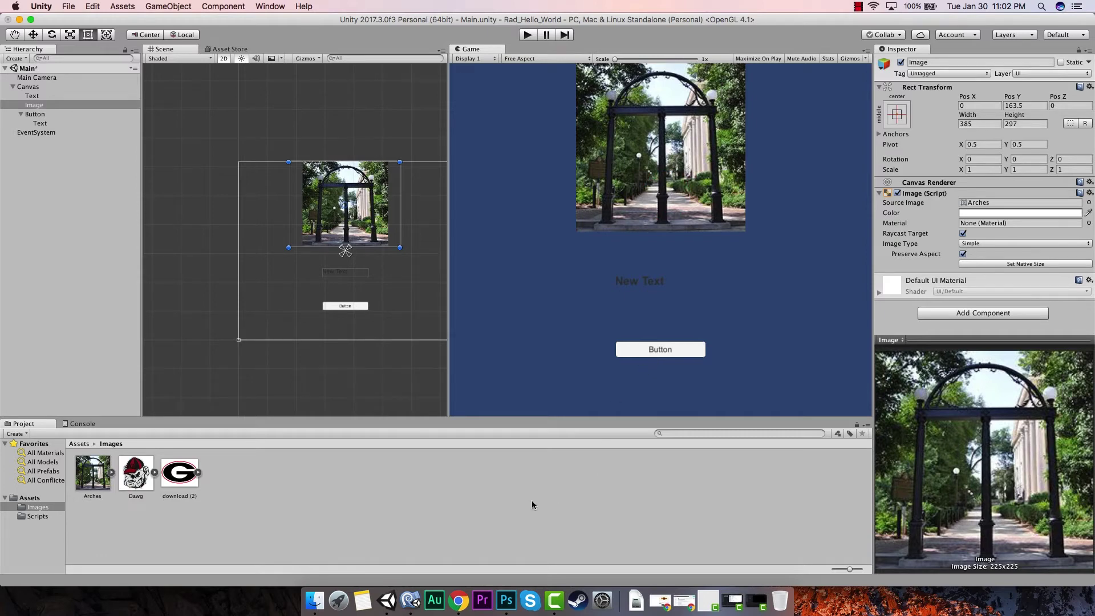
- Show the download (2) G logo's Sprite (2D and UI) import settings at 259×194
left_click(223, 501)
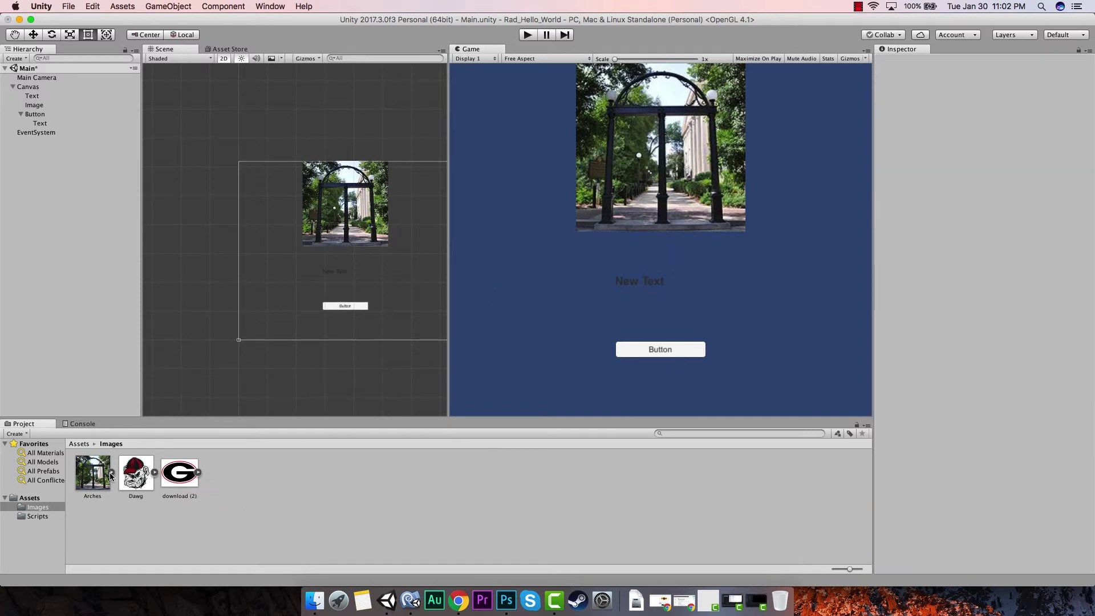
left_click(136, 474)
left_click(176, 480)
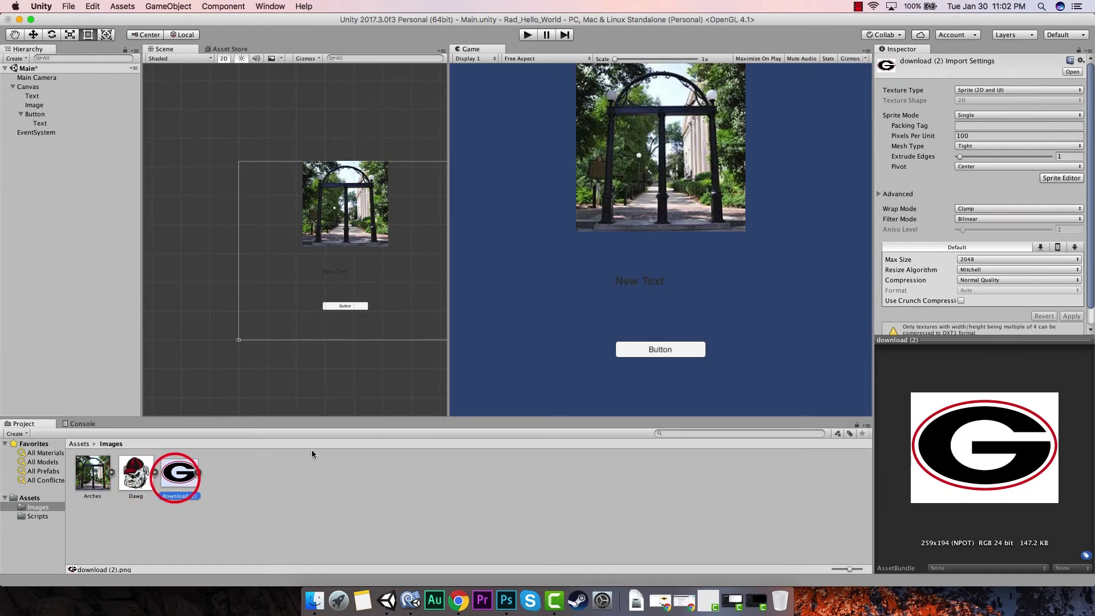